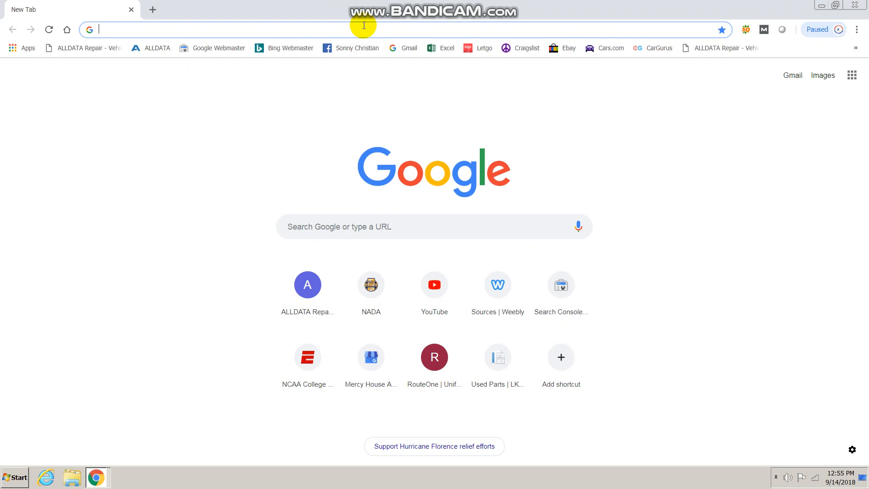
Type 'weebly' in Chrome's address bar and load the autocompleted Weebly Insights Sources page.
{"action": "type", "text": "weebly"}
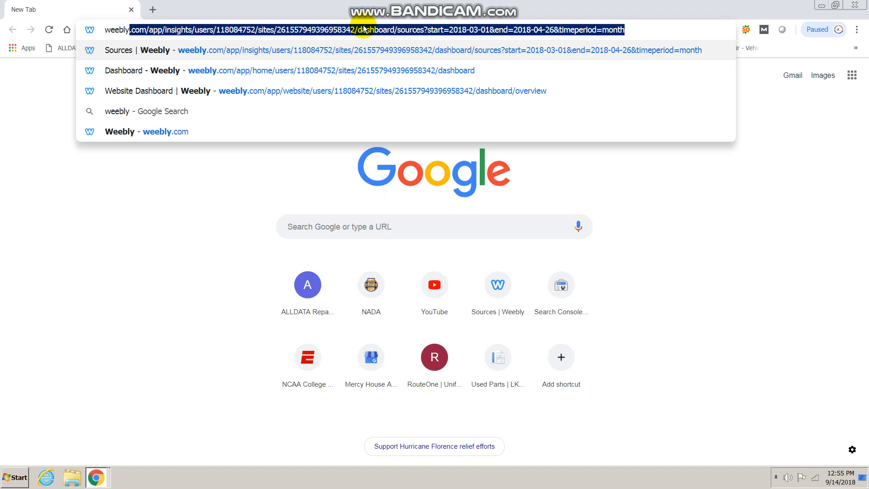
{"action": "key", "text": "Return"}
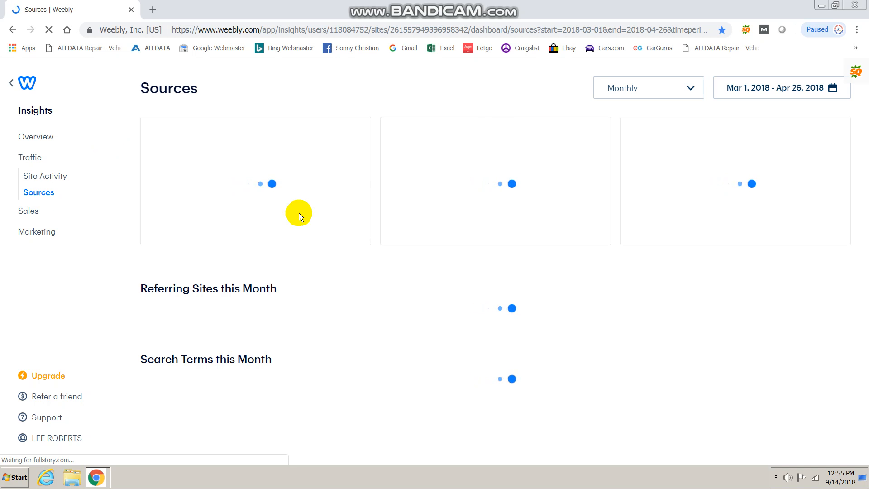
Open Weebly's main navigation listing Home, Insights, Store, Website and Marketing from the Sources page.
{"action": "left_click", "coordinate": [775, 477]}
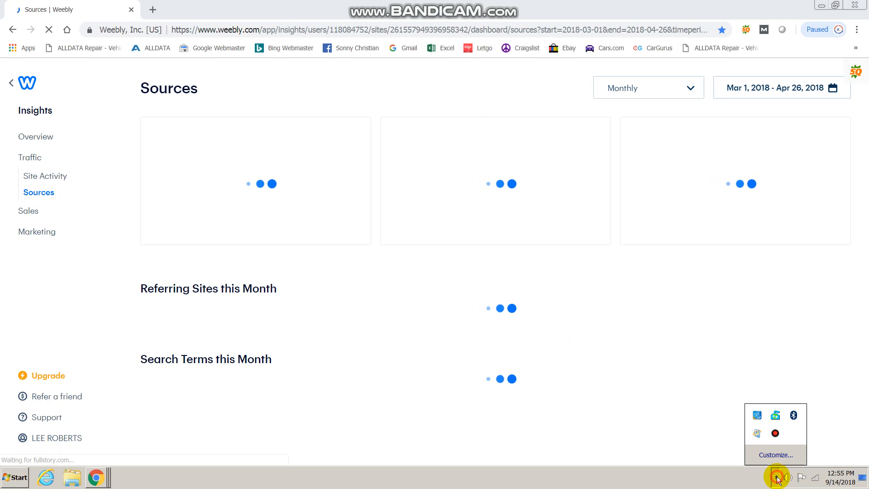
{"action": "right_click", "coordinate": [778, 434]}
{"action": "left_click", "coordinate": [774, 436]}
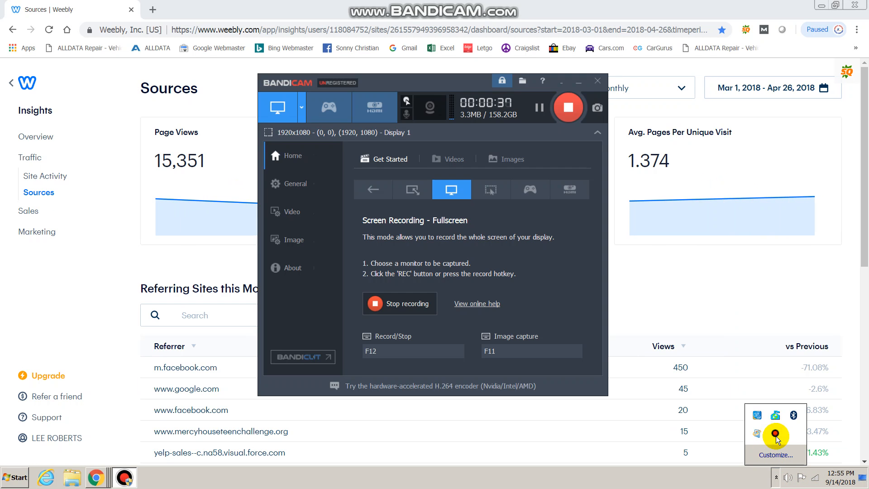
{"action": "left_click", "coordinate": [571, 81]}
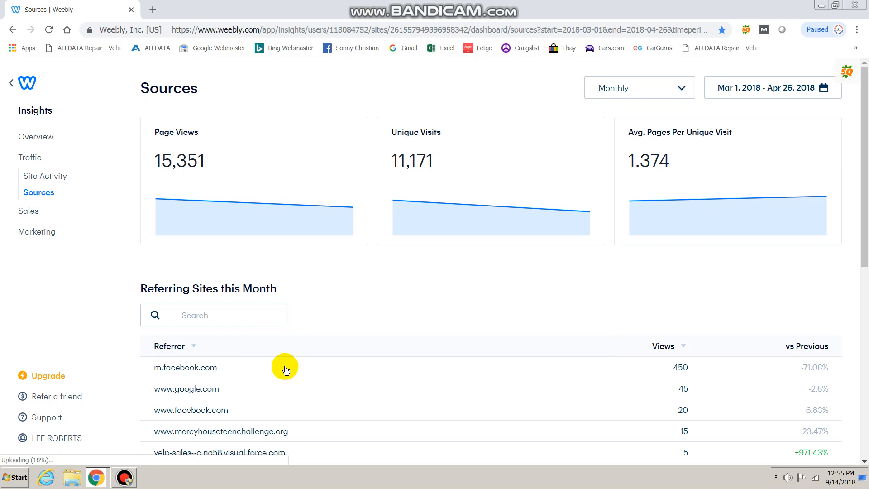
{"action": "right_click", "coordinate": [132, 481]}
{"action": "left_click", "coordinate": [129, 479]}
{"action": "left_click", "coordinate": [129, 478]}
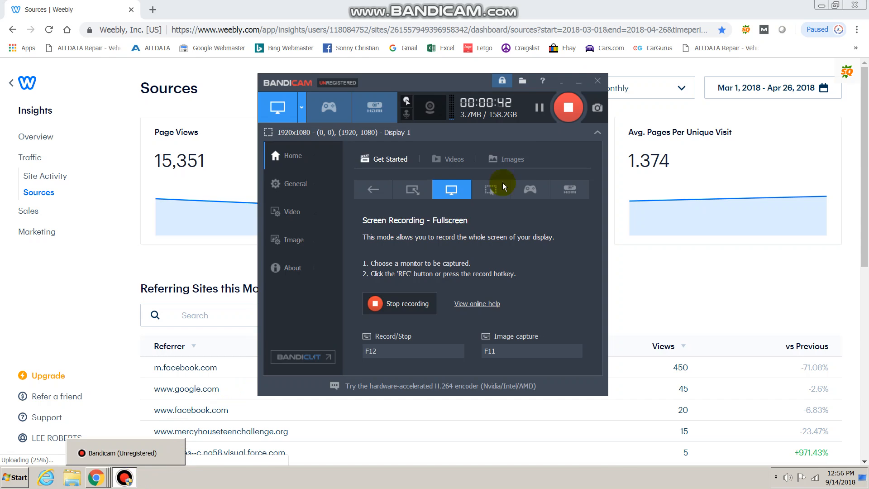
{"action": "left_click", "coordinate": [560, 83]}
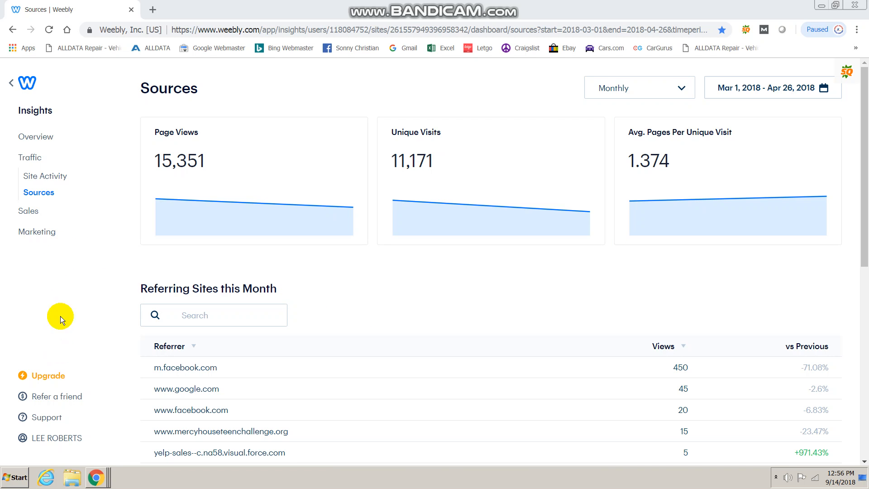
{"action": "left_click", "coordinate": [10, 84]}
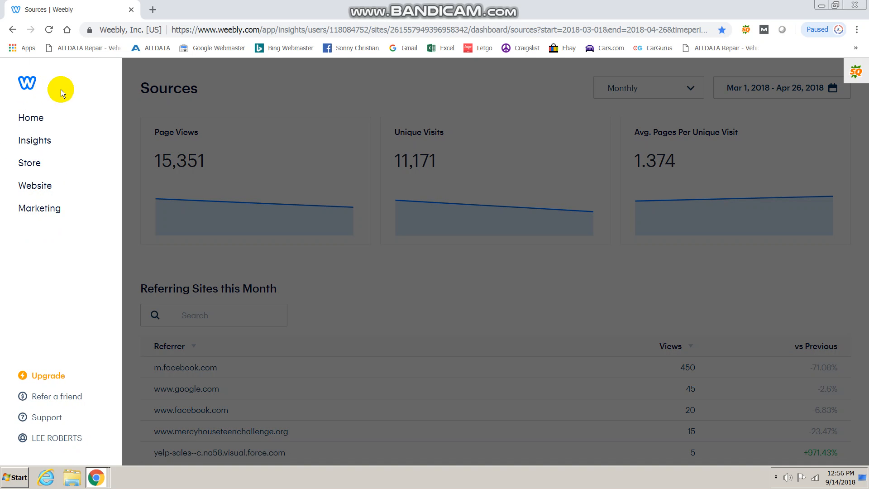
Reach the Store Products list by going back and reloading the stalled page, then choosing Store again.
{"action": "left_click", "coordinate": [36, 167]}
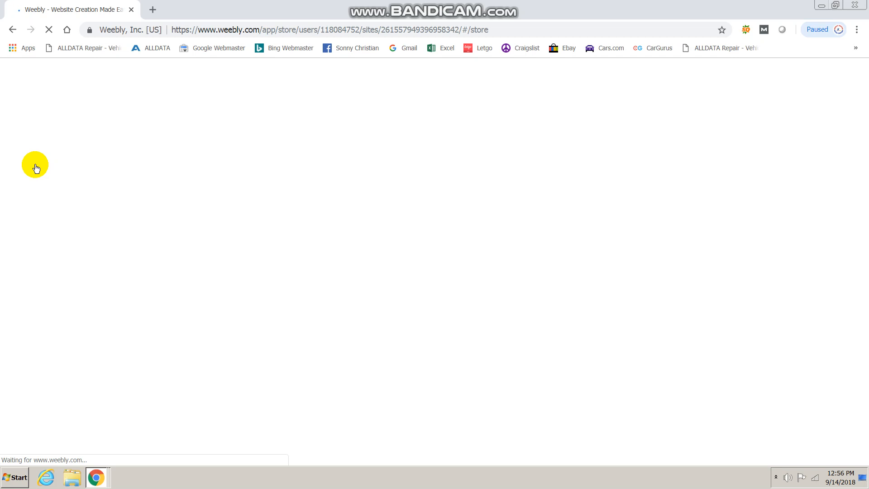
{"action": "left_click", "coordinate": [13, 29]}
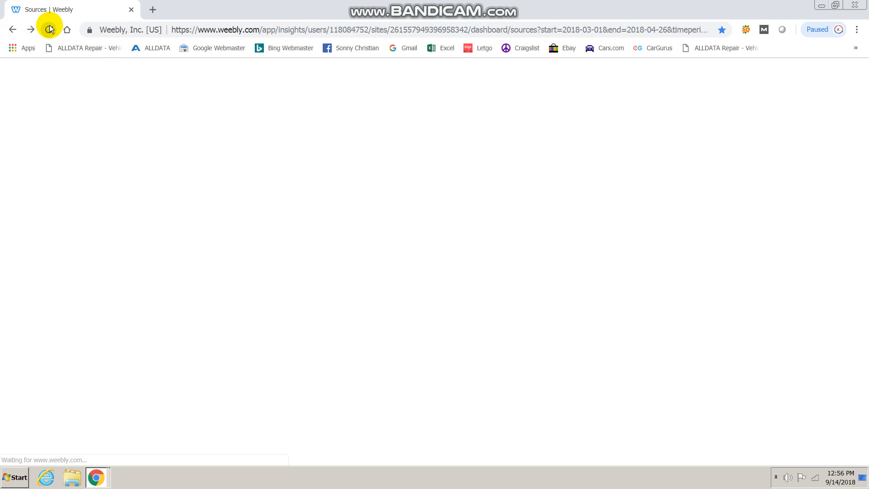
{"action": "left_click", "coordinate": [49, 30]}
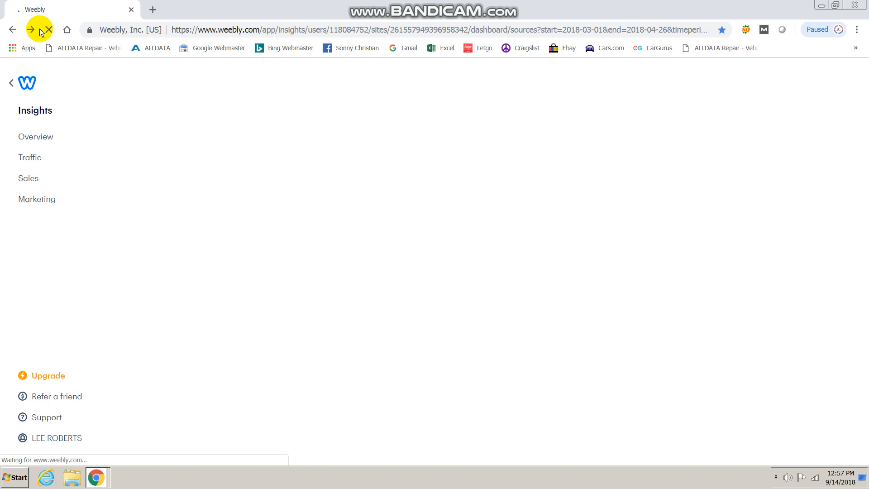
{"action": "left_click", "coordinate": [10, 86]}
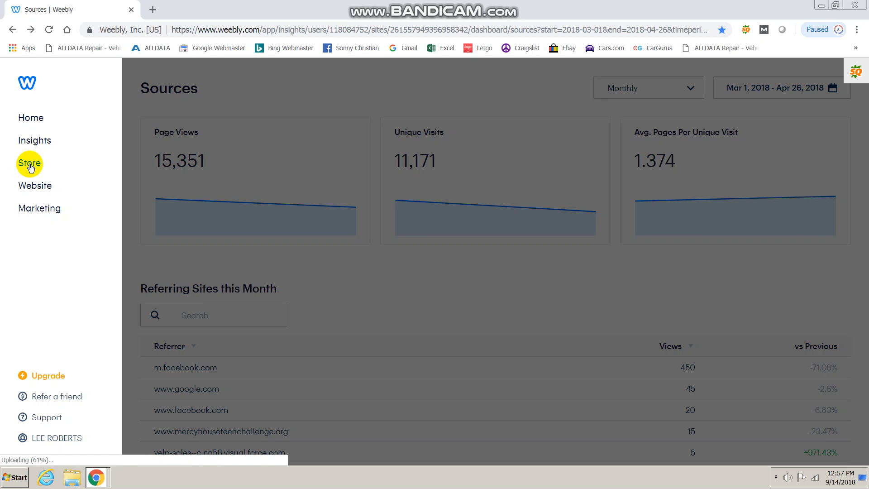
{"action": "left_click", "coordinate": [30, 165]}
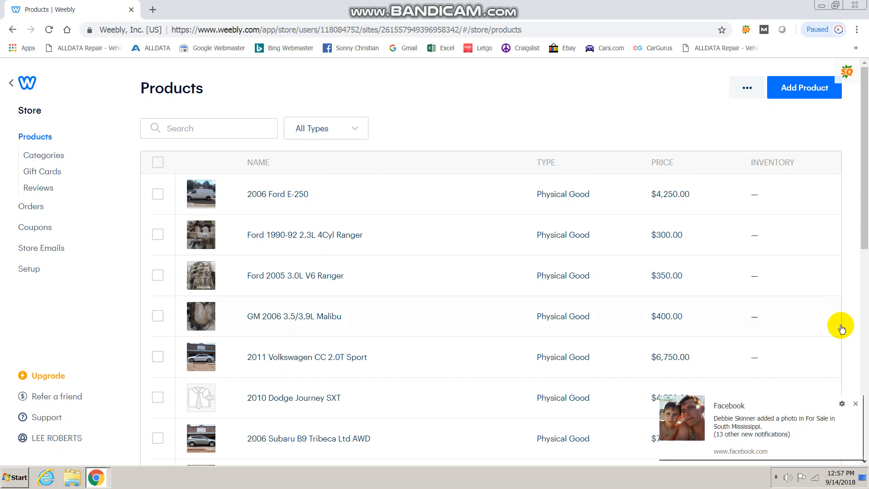
Dismiss the Facebook popup, start a new product, and open the product image upload dialog.
{"action": "left_click", "coordinate": [855, 403]}
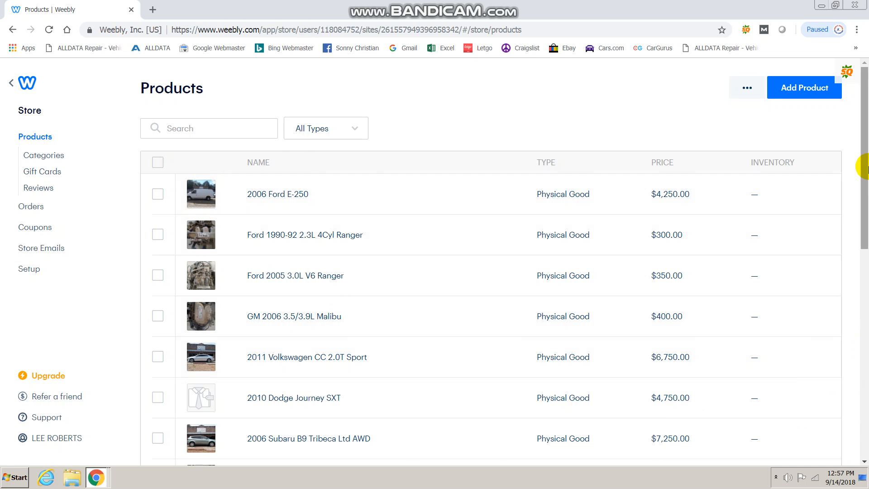
{"action": "mouse_move", "coordinate": [859, 165]}
{"action": "left_mouse_down"}
{"action": "mouse_move", "coordinate": [864, 267]}
{"action": "mouse_move", "coordinate": [860, 158]}
{"action": "left_mouse_up"}
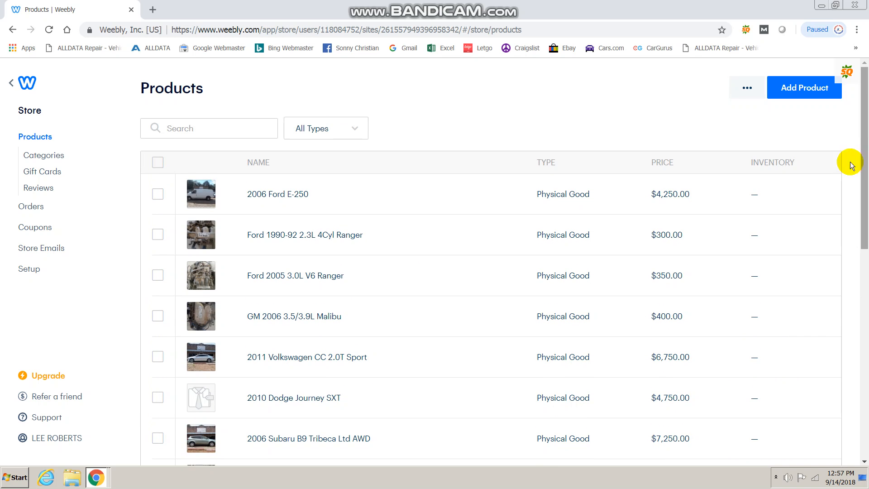
{"action": "left_click", "coordinate": [796, 90]}
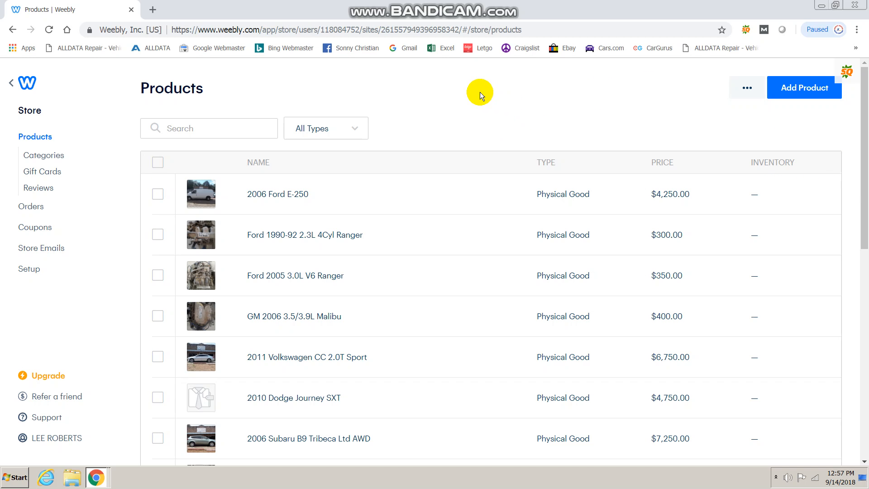
{"action": "right_click", "coordinate": [301, 223]}
{"action": "left_click", "coordinate": [114, 310]}
{"action": "left_click", "coordinate": [785, 92]}
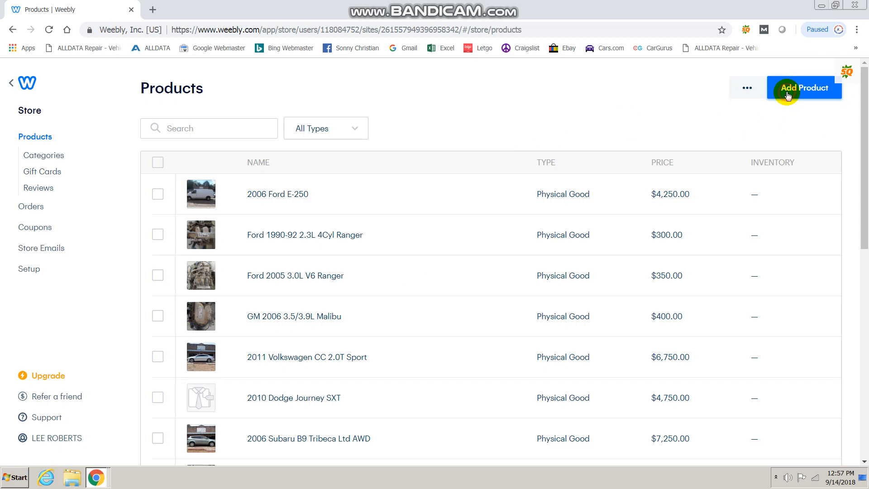
{"action": "left_click", "coordinate": [784, 88]}
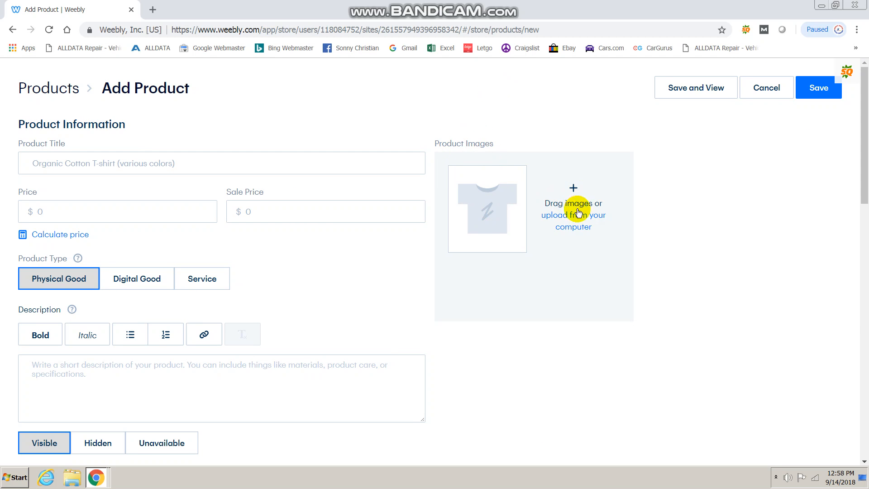
{"action": "left_click", "coordinate": [488, 213]}
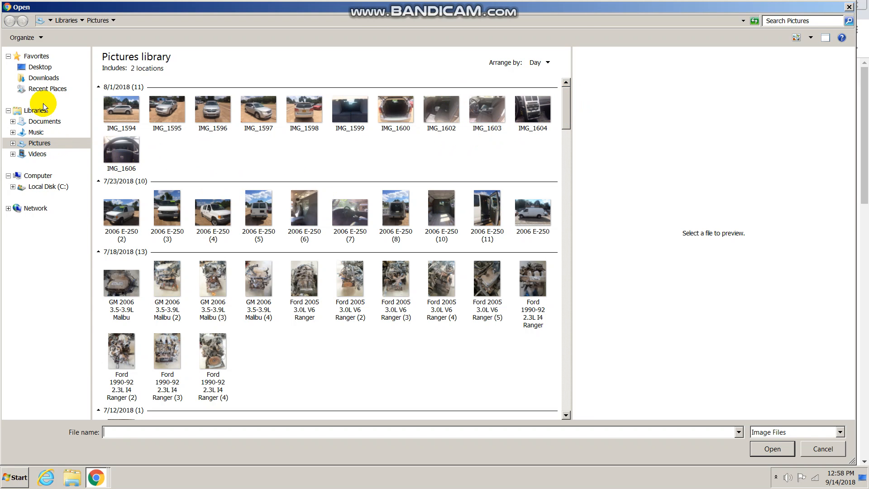
Upload the silver pickup photo IMG_0587 from Feb 2018 as the product image.
{"action": "left_click_drag", "start_coordinate": [567, 108], "coordinate": [578, 384]}
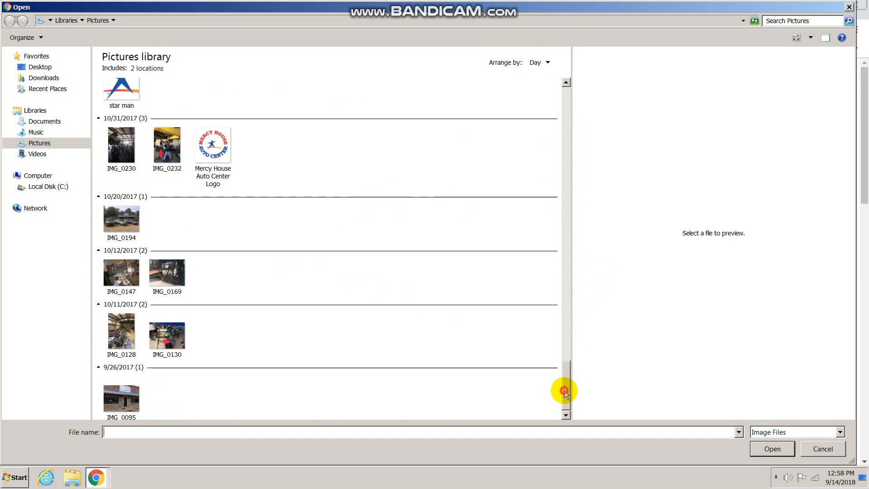
{"action": "left_click_drag", "start_coordinate": [564, 390], "coordinate": [482, 341]}
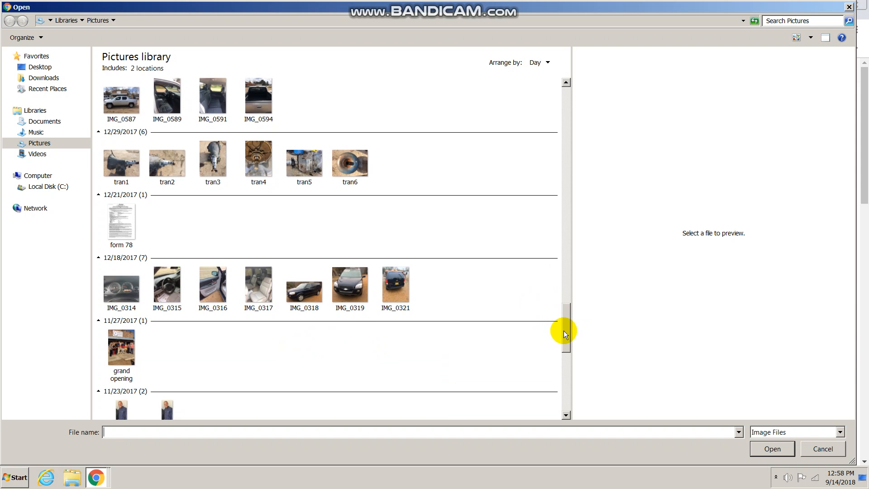
{"action": "left_click_drag", "start_coordinate": [566, 329], "coordinate": [567, 303]}
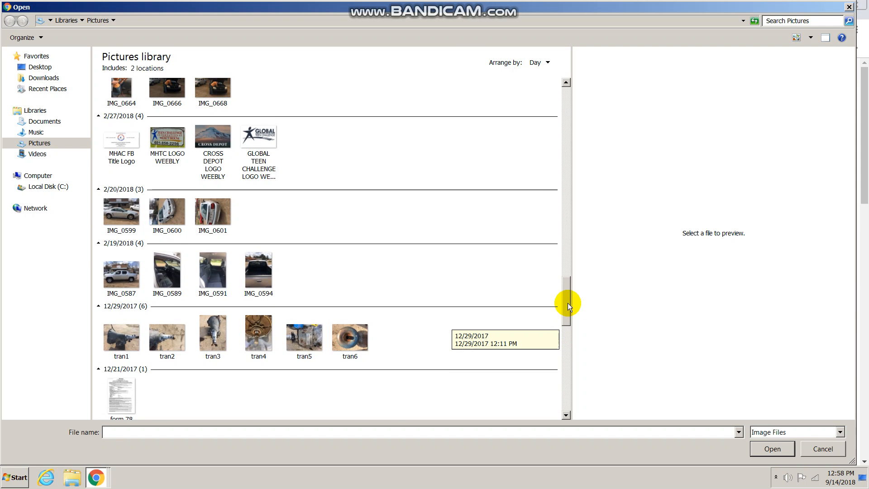
{"action": "left_click", "coordinate": [129, 271]}
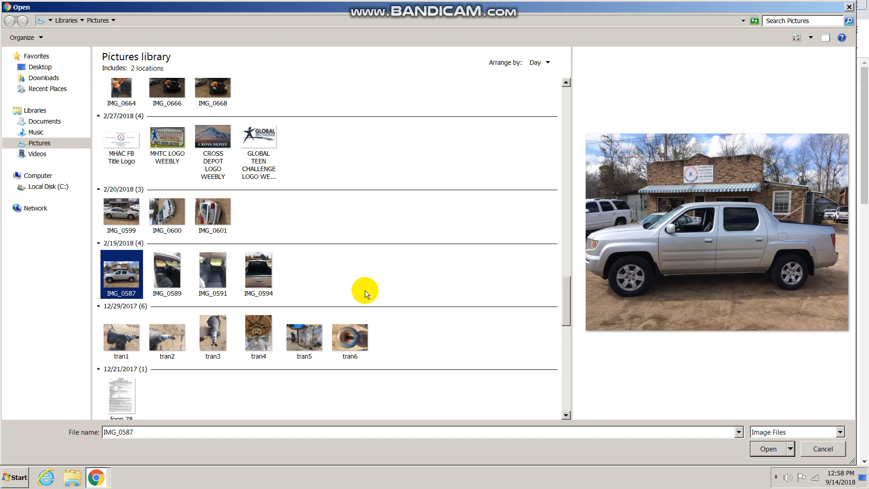
{"action": "left_click_drag", "start_coordinate": [567, 313], "coordinate": [594, 343]}
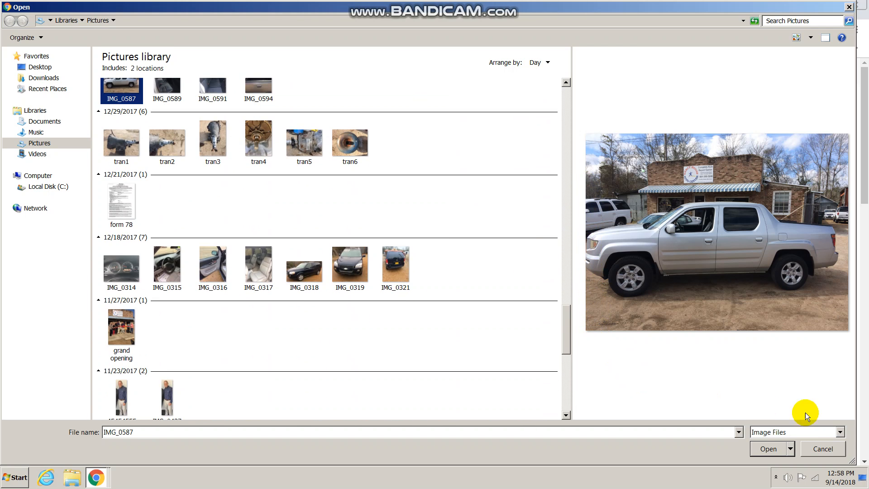
{"action": "left_click", "coordinate": [768, 449]}
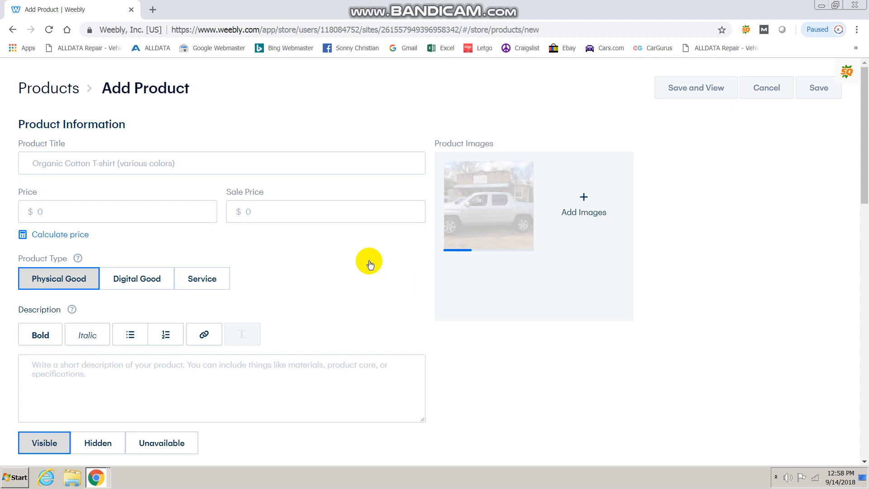
{"action": "left_click", "coordinate": [261, 163]}
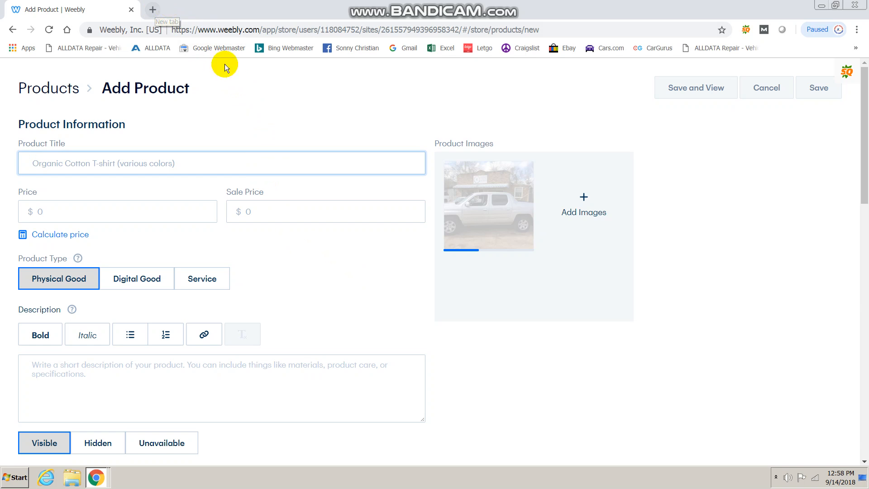
Load mercyhouseautocenter.com in a new tab and return to the Weebly product form.
{"action": "left_click", "coordinate": [152, 10]}
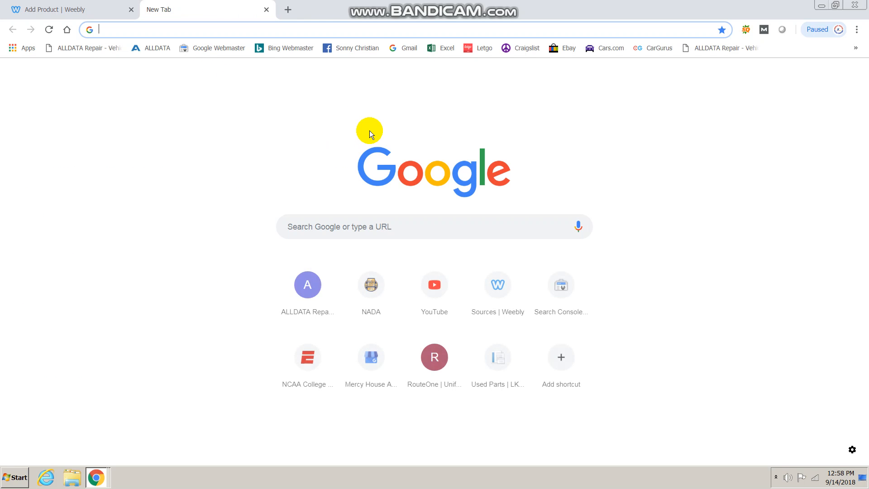
{"action": "type", "text": "mercyhouseautocenter.com"}
{"action": "key", "text": "Return"}
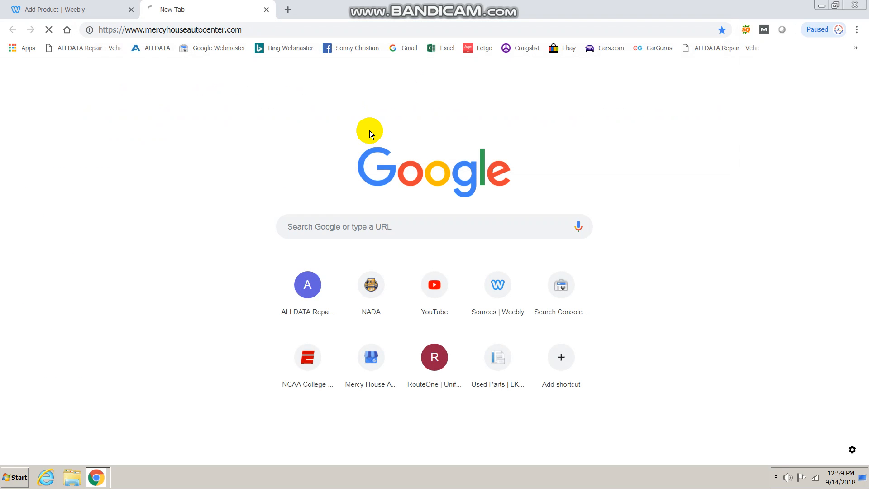
{"action": "left_click", "coordinate": [73, 10]}
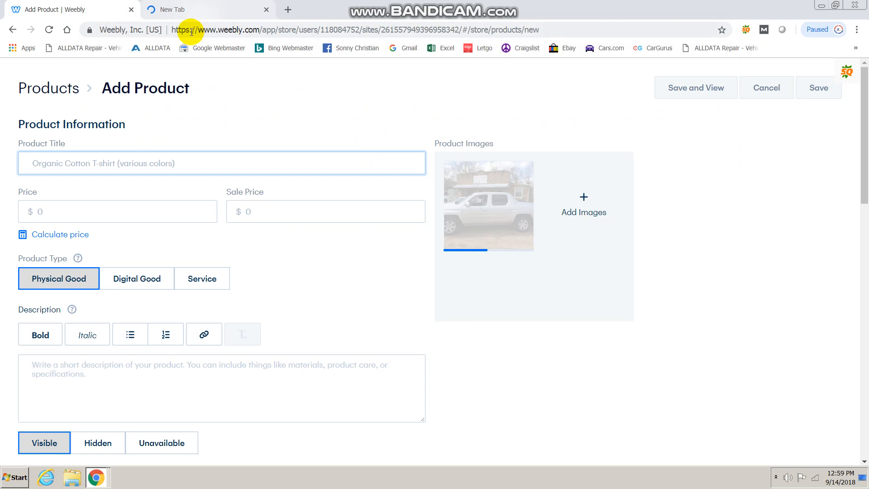
Give the 2006 Honda Ridgeline EX product a price of 4500.
{"action": "left_click", "coordinate": [207, 13]}
{"action": "left_click", "coordinate": [73, 5]}
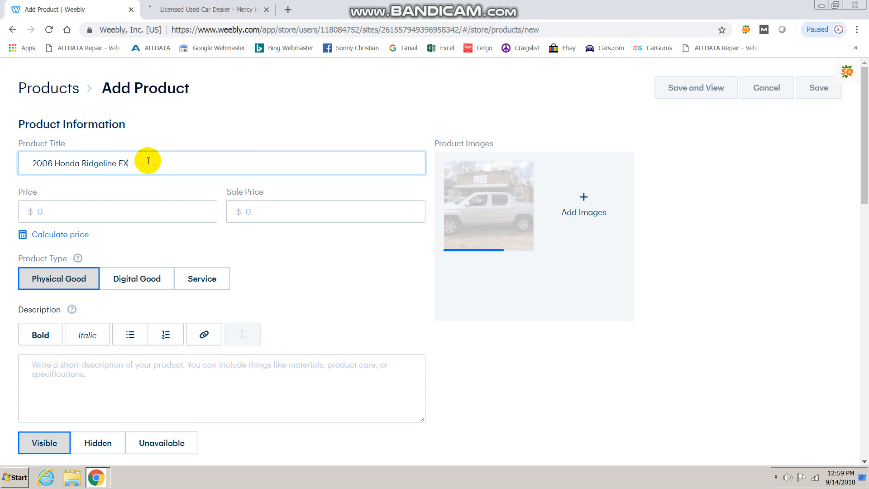
{"action": "left_click_drag", "start_coordinate": [148, 161], "coordinate": [19, 161]}
{"action": "left_click", "coordinate": [206, 137]}
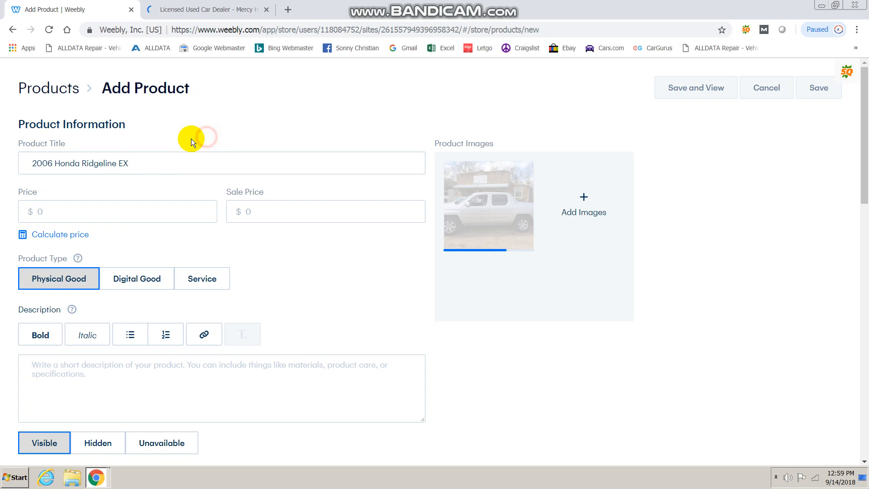
{"action": "left_click", "coordinate": [115, 203]}
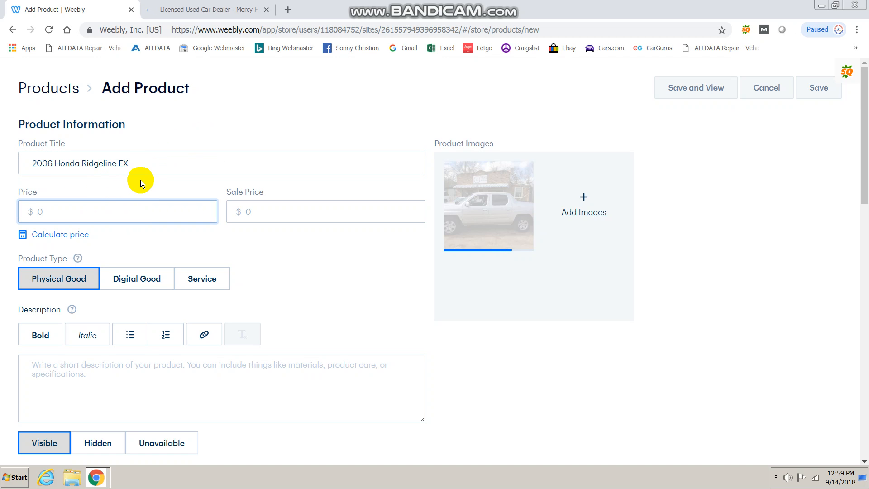
{"action": "type", "text": "4500"}
{"action": "left_click", "coordinate": [254, 118]}
Mark the item as tax exempt and leave the SEO permalink empty.
{"action": "scroll", "coordinate": [335, 258], "scroll_direction": "down", "scroll_amount": 1}
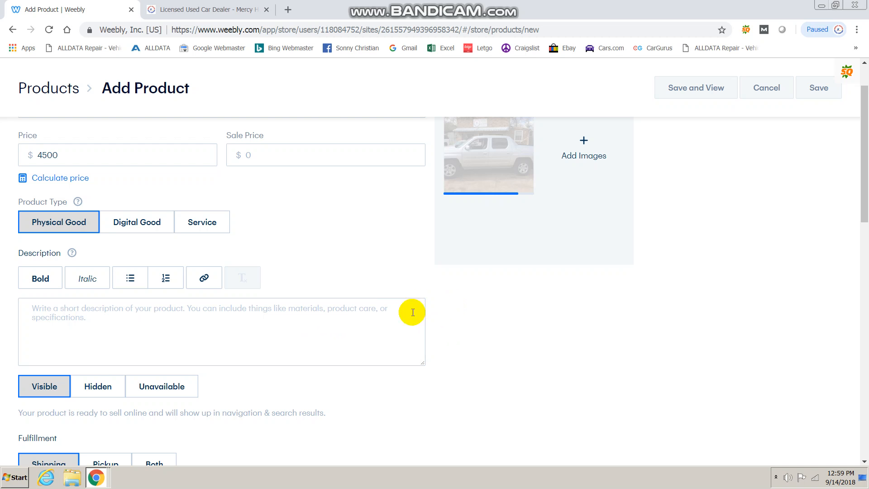
{"action": "scroll", "coordinate": [485, 311], "scroll_direction": "down", "scroll_amount": 3}
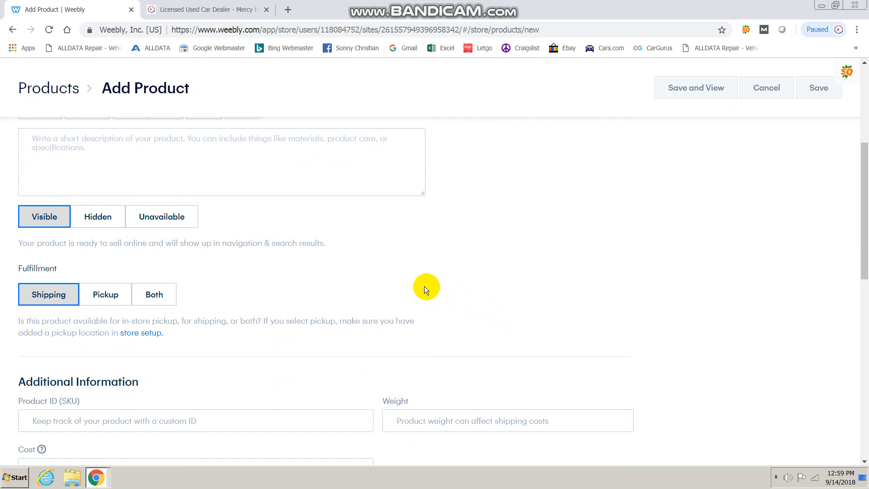
{"action": "scroll", "coordinate": [371, 288], "scroll_direction": "down", "scroll_amount": 2}
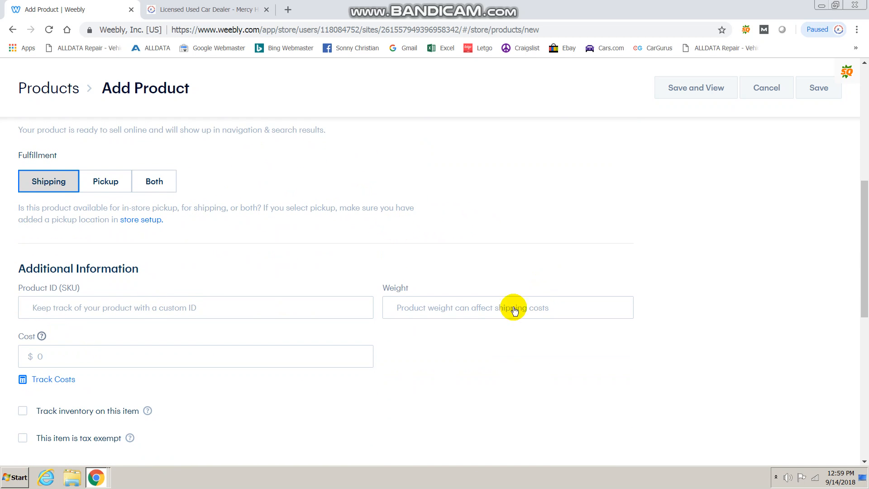
{"action": "scroll", "coordinate": [537, 278], "scroll_direction": "down", "scroll_amount": 3}
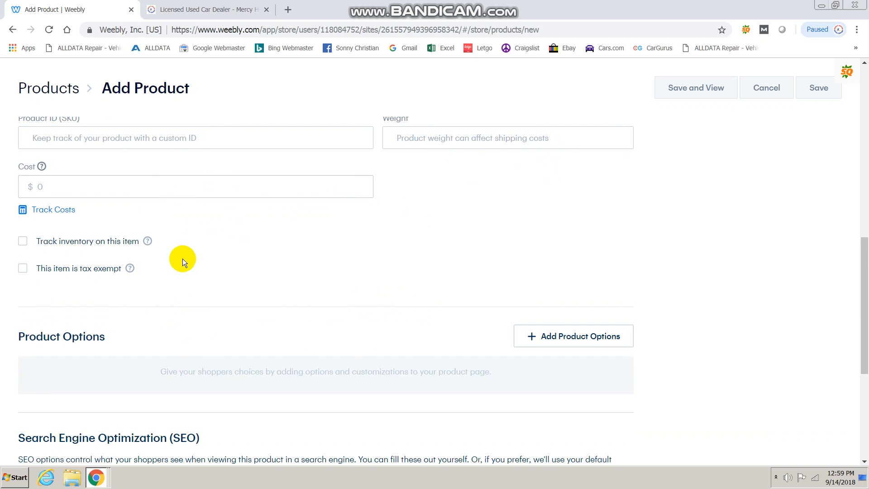
{"action": "left_click", "coordinate": [85, 267]}
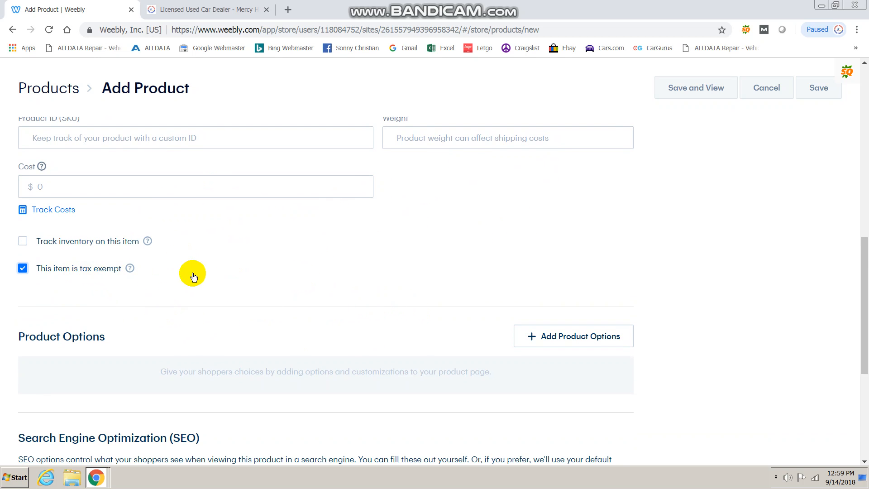
{"action": "scroll", "coordinate": [361, 218], "scroll_direction": "down", "scroll_amount": 4}
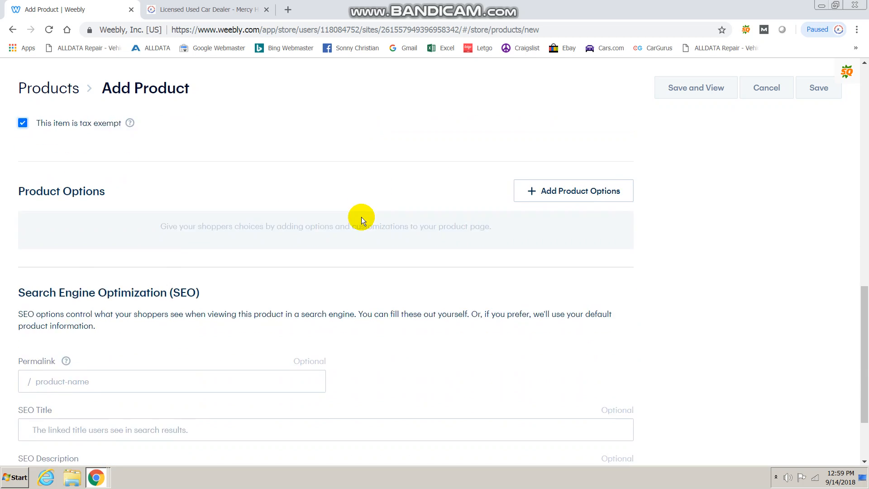
{"action": "left_click_drag", "start_coordinate": [17, 189], "coordinate": [192, 199]}
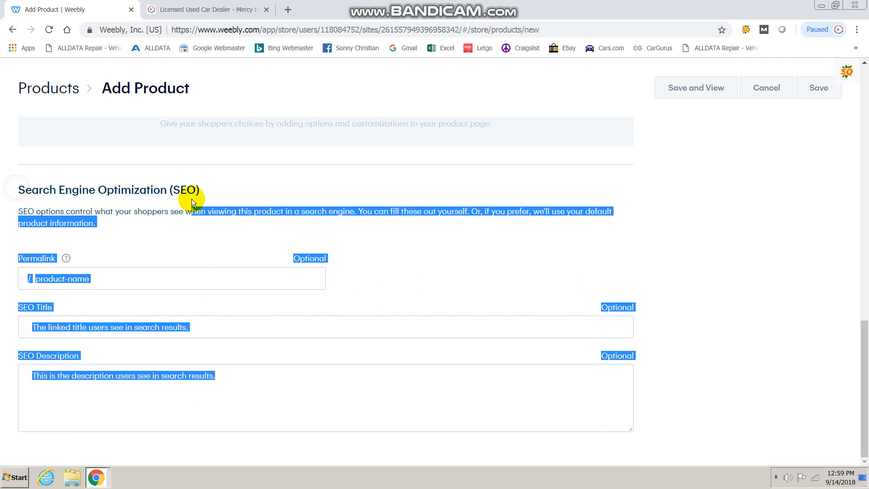
{"action": "left_click", "coordinate": [184, 199]}
{"action": "left_click", "coordinate": [120, 275]}
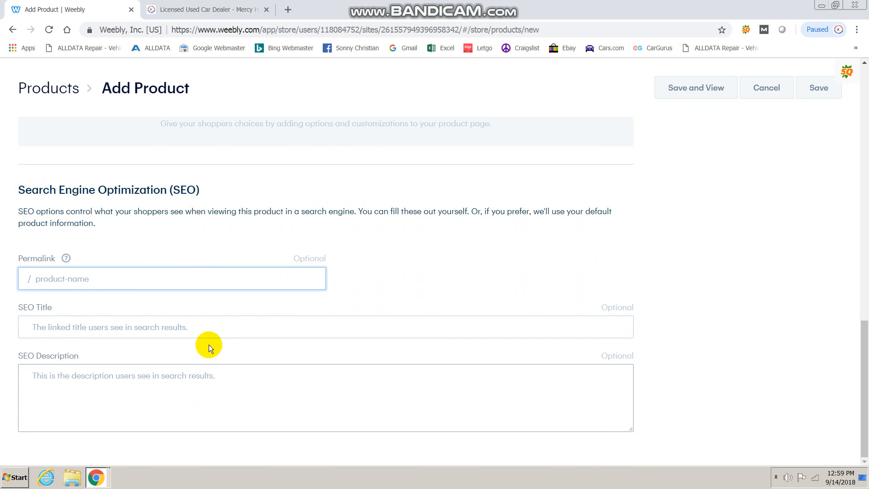
{"action": "left_click", "coordinate": [384, 263]}
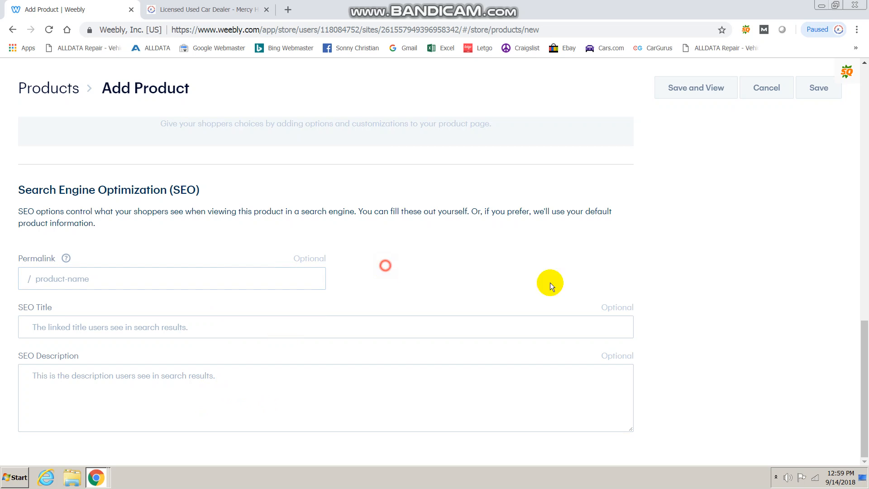
Save the Ridgeline product and view its page.
{"action": "left_click_drag", "start_coordinate": [863, 365], "coordinate": [866, 93]}
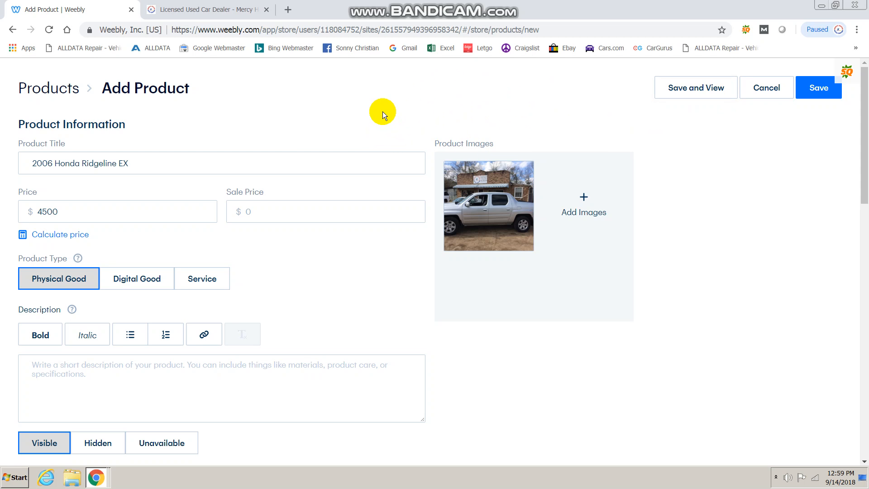
{"action": "scroll", "coordinate": [376, 111], "scroll_direction": "down", "scroll_amount": 3}
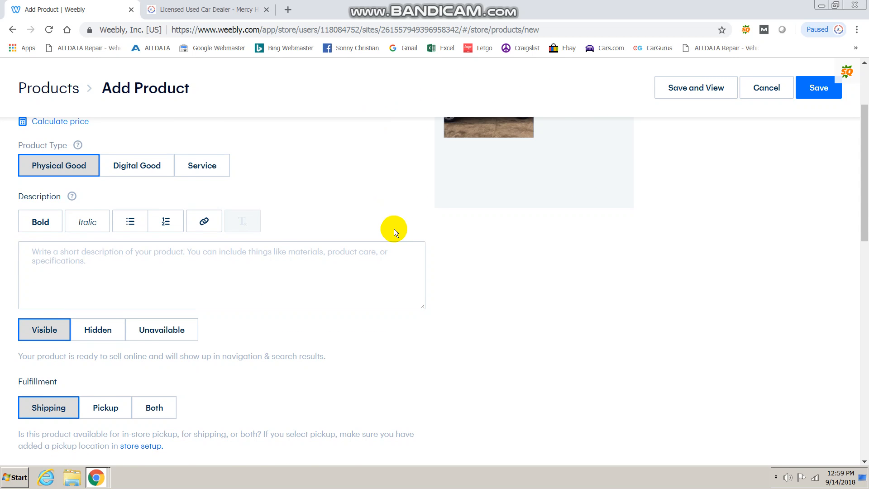
{"action": "scroll", "coordinate": [394, 229], "scroll_direction": "up", "scroll_amount": 3}
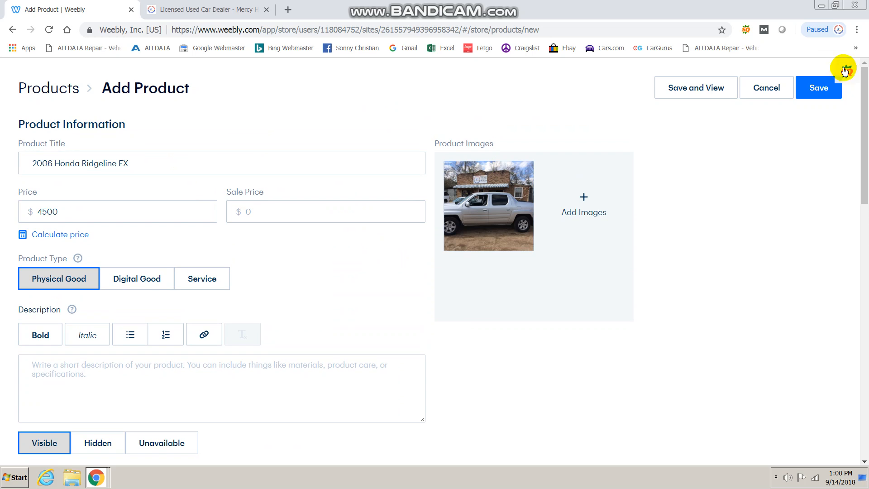
{"action": "left_click", "coordinate": [688, 91]}
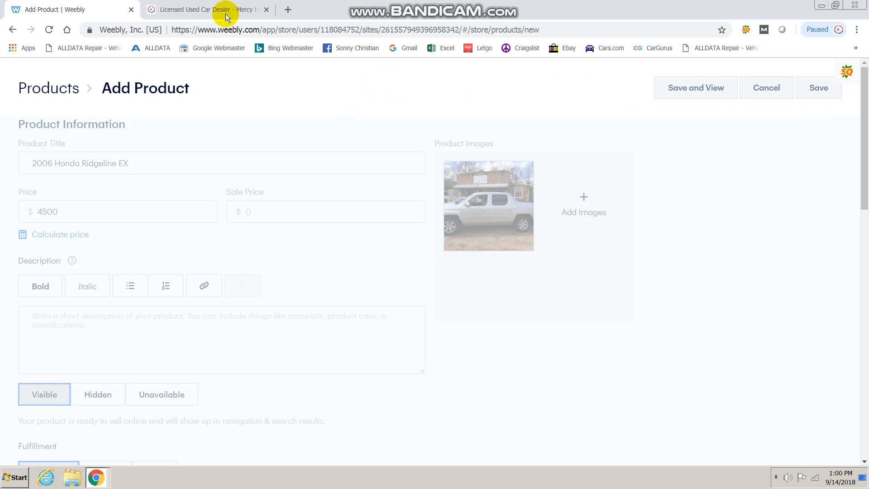
Check the Mercy House Auto Center homepage, then return to the Weebly editor.
{"action": "left_click", "coordinate": [244, 4]}
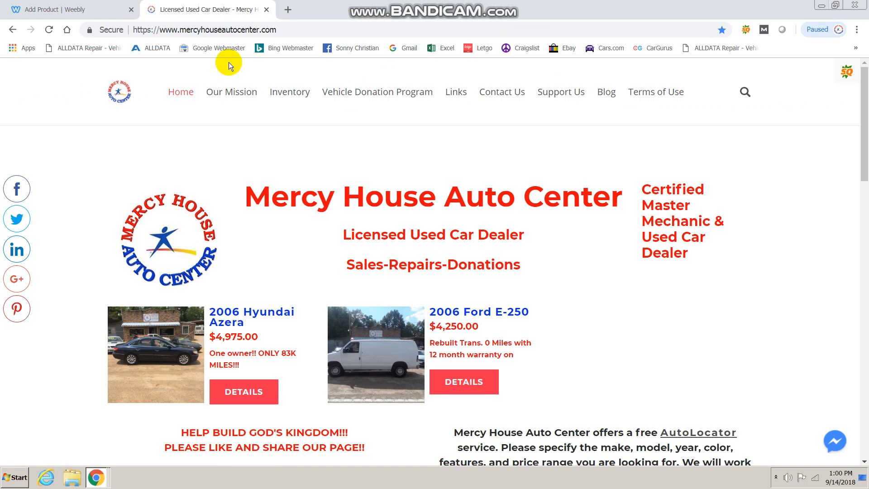
{"action": "scroll", "coordinate": [308, 191], "scroll_direction": "down", "scroll_amount": 1}
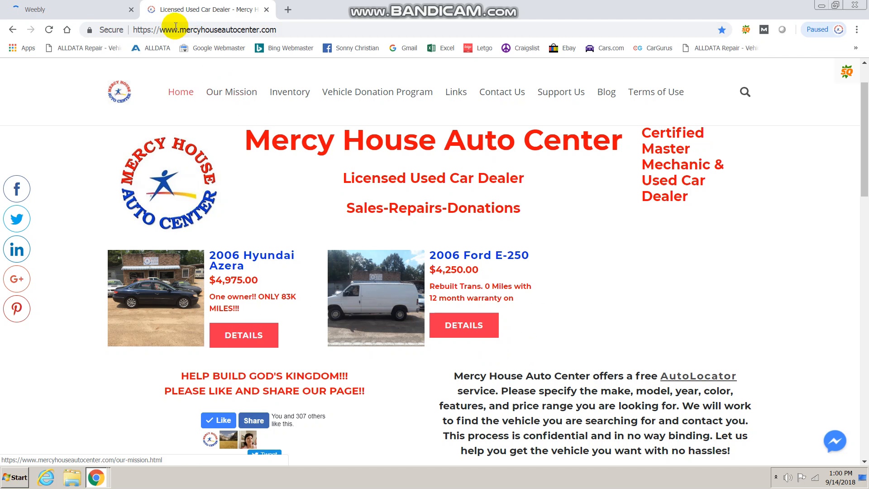
{"action": "left_click", "coordinate": [96, 6]}
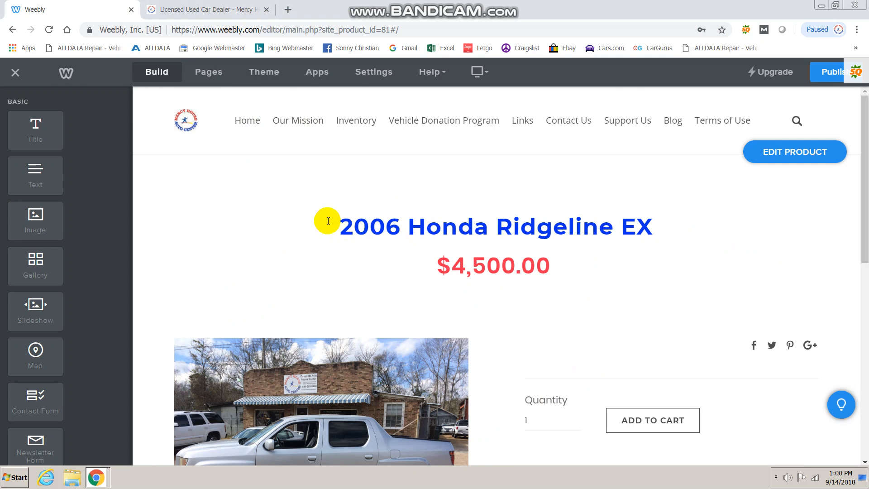
Drop a Text element into the Ridgeline's empty long-description area below the truck photo.
{"action": "left_click_drag", "start_coordinate": [330, 221], "coordinate": [682, 222]}
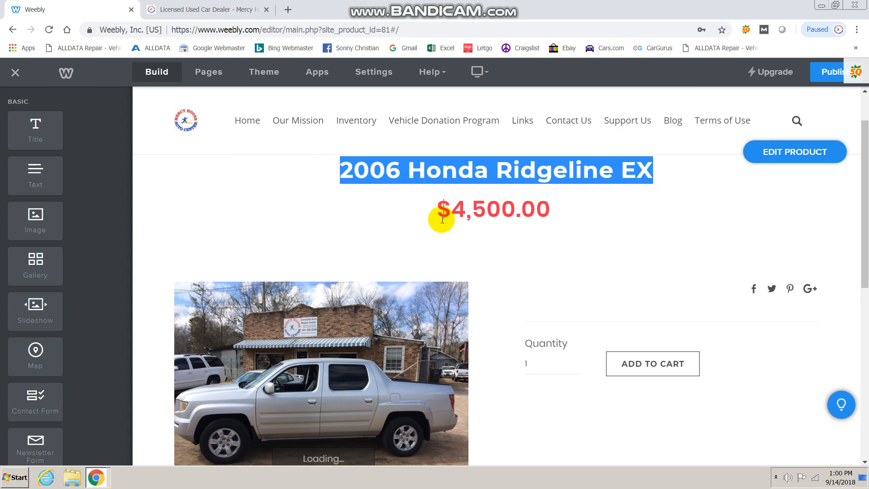
{"action": "scroll", "coordinate": [724, 228], "scroll_direction": "down", "scroll_amount": 3}
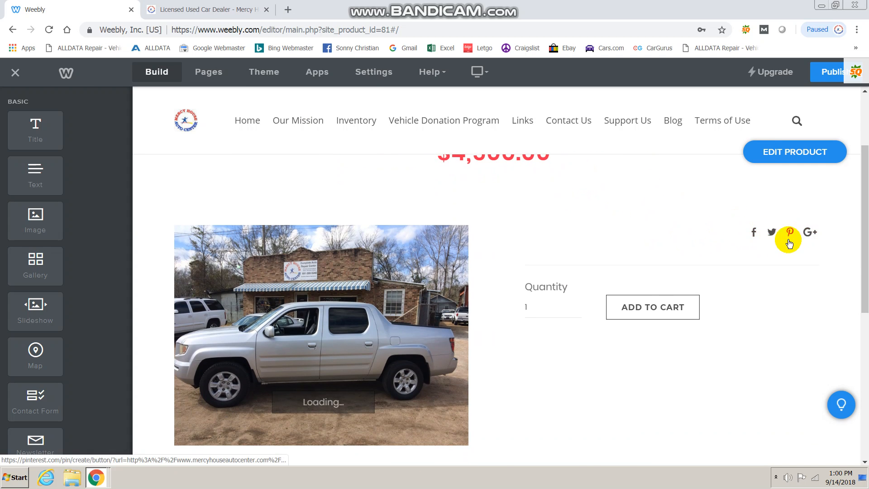
{"action": "scroll", "coordinate": [589, 233], "scroll_direction": "down", "scroll_amount": 2}
{"action": "scroll", "coordinate": [556, 231], "scroll_direction": "down", "scroll_amount": 4}
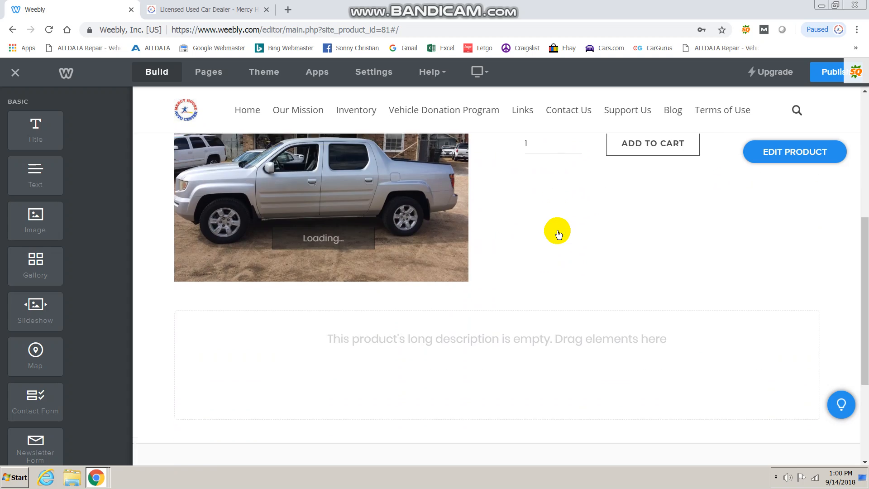
{"action": "scroll", "coordinate": [262, 270], "scroll_direction": "up", "scroll_amount": 2}
{"action": "scroll", "coordinate": [262, 271], "scroll_direction": "up", "scroll_amount": 2}
{"action": "scroll", "coordinate": [299, 302], "scroll_direction": "down", "scroll_amount": 2}
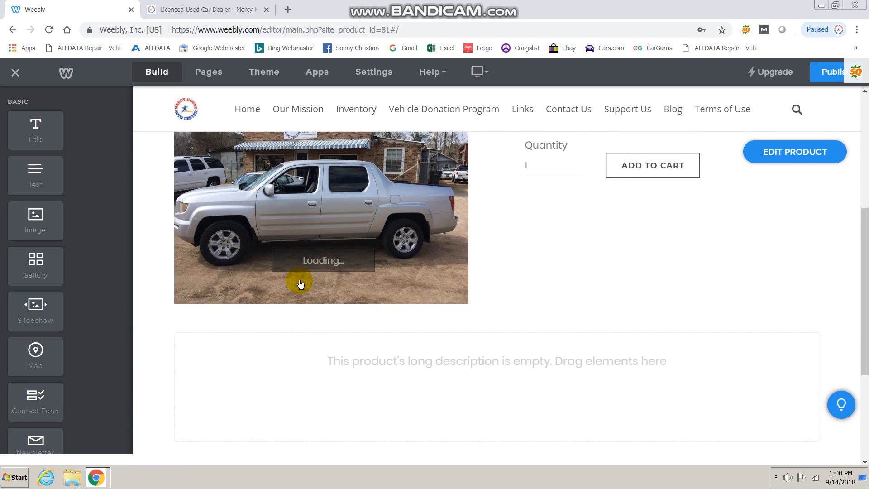
{"action": "left_click_drag", "start_coordinate": [31, 171], "coordinate": [32, 174]}
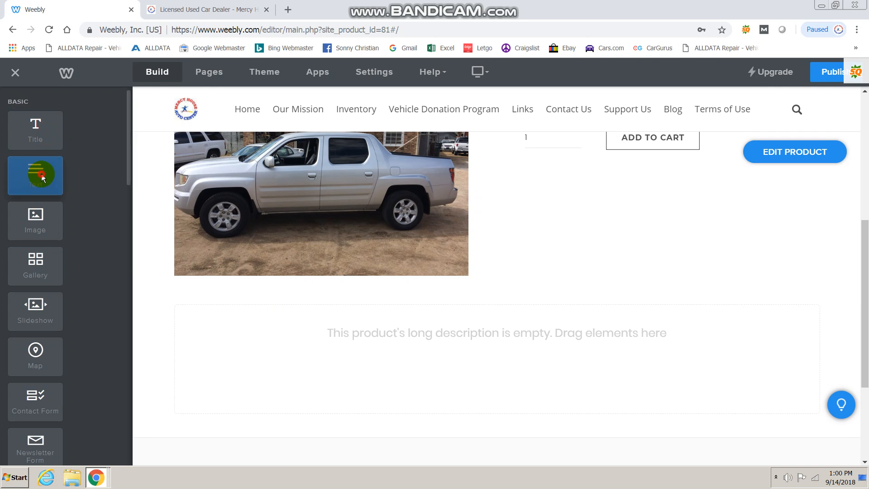
{"action": "left_click_drag", "start_coordinate": [41, 222], "coordinate": [33, 272]}
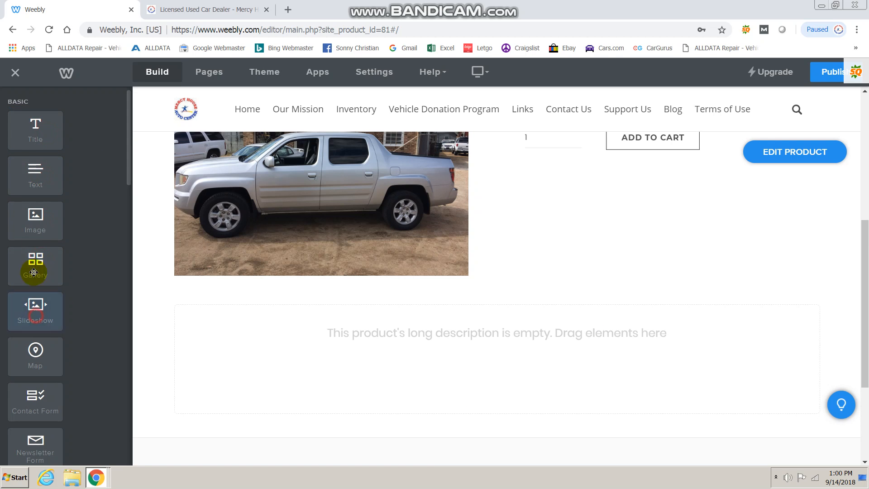
{"action": "left_click", "coordinate": [32, 368]}
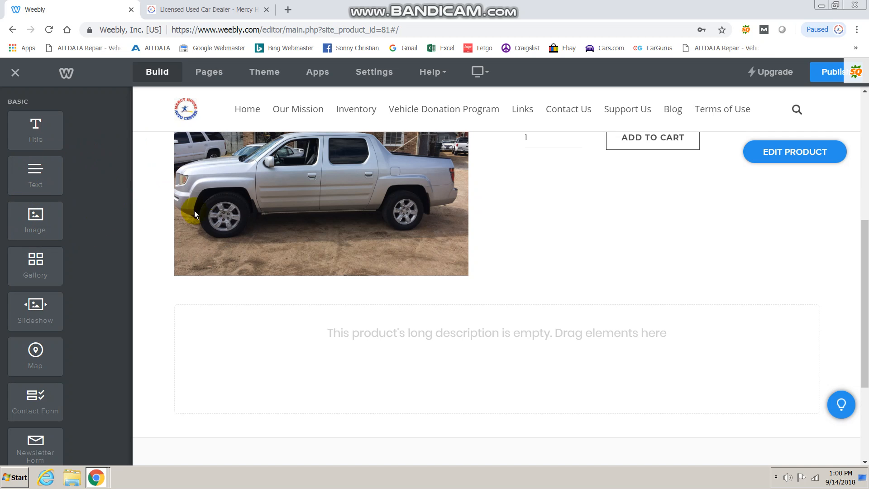
{"action": "left_click_drag", "start_coordinate": [38, 170], "coordinate": [243, 340]}
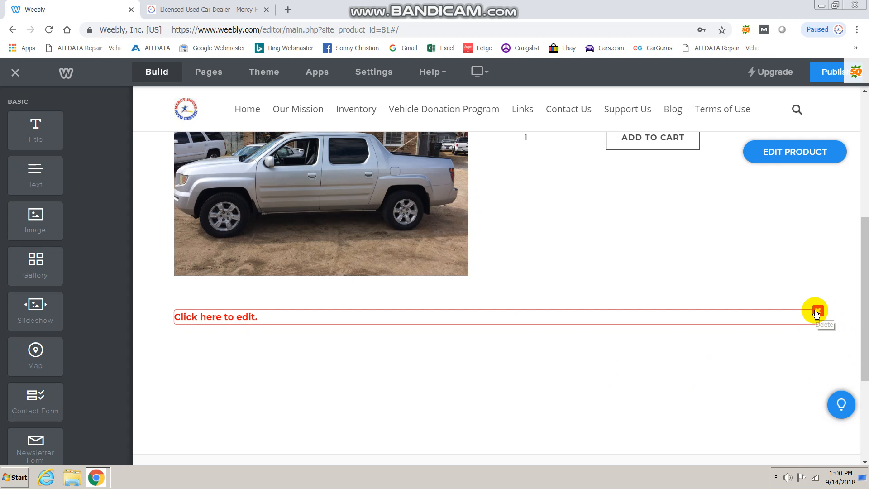
Place a second Text block to the right of the first, creating two 'Click here to edit.' columns.
{"action": "left_click", "coordinate": [280, 314]}
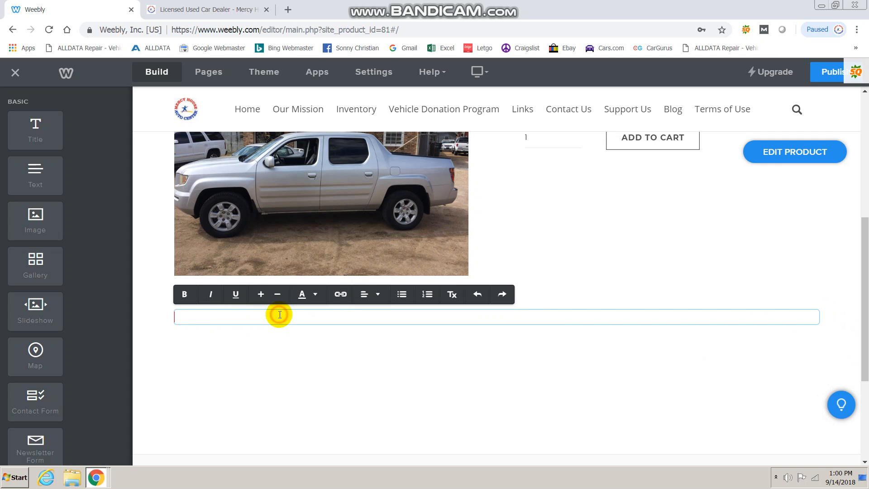
{"action": "left_click", "coordinate": [251, 341]}
{"action": "left_click", "coordinate": [254, 315]}
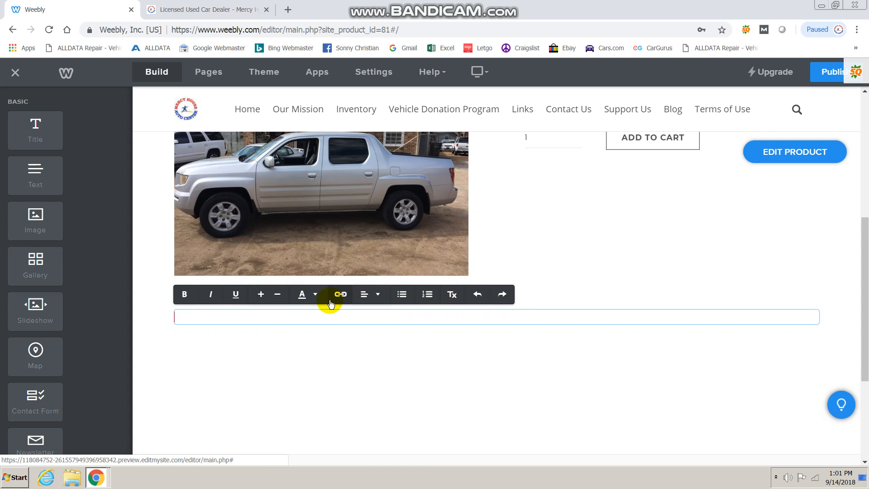
{"action": "left_click", "coordinate": [210, 345]}
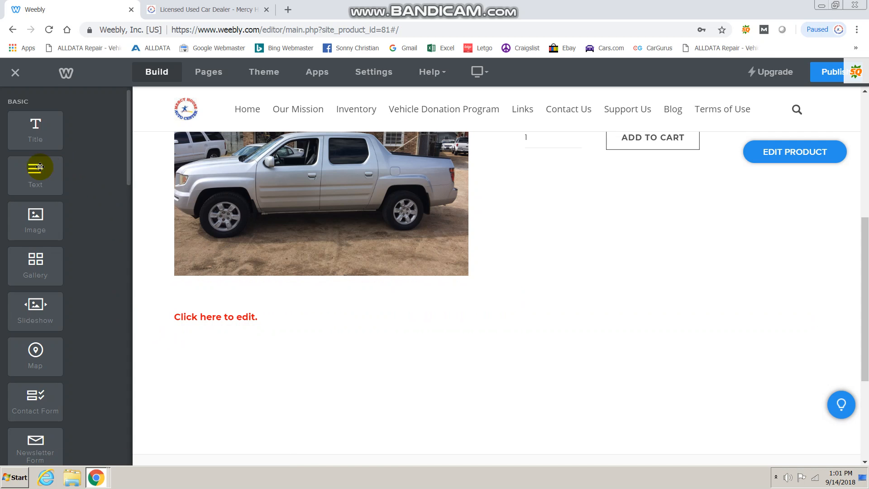
{"action": "left_click_drag", "start_coordinate": [29, 171], "coordinate": [816, 312]}
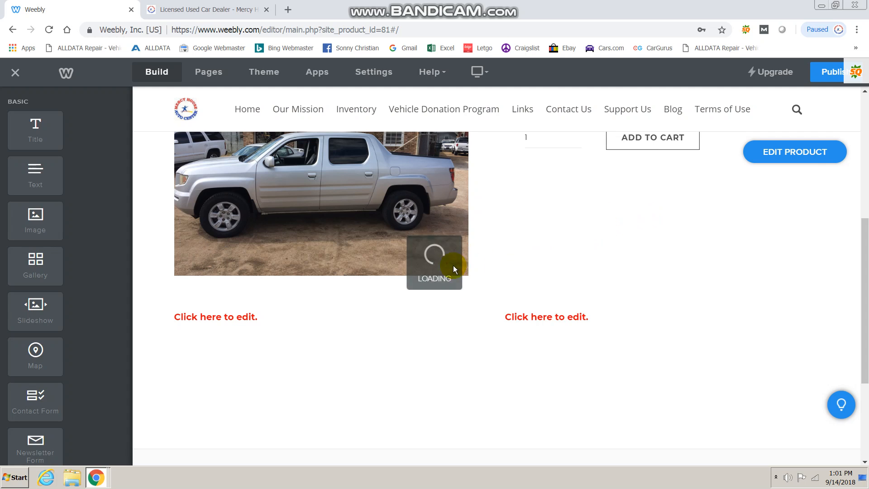
Select and edit each of the two 'Click here to edit.' text columns in turn.
{"action": "left_click", "coordinate": [398, 316]}
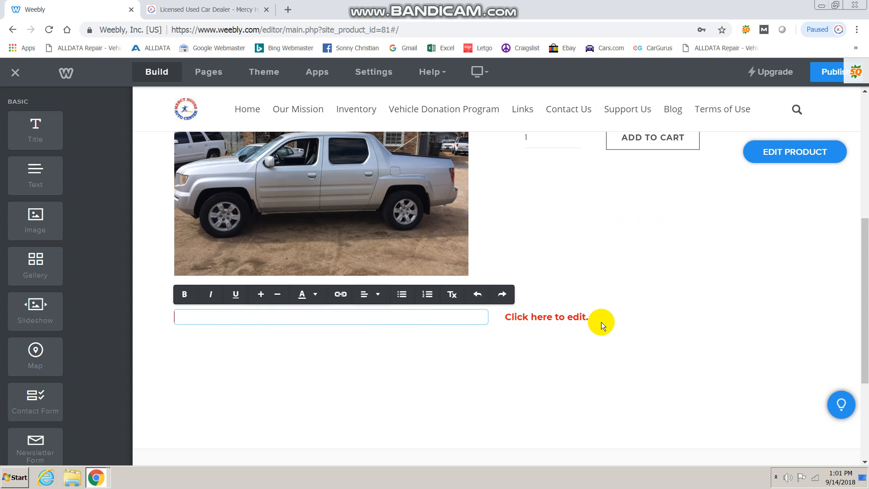
{"action": "left_click", "coordinate": [600, 321]}
{"action": "left_click", "coordinate": [468, 318]}
{"action": "left_click", "coordinate": [603, 315]}
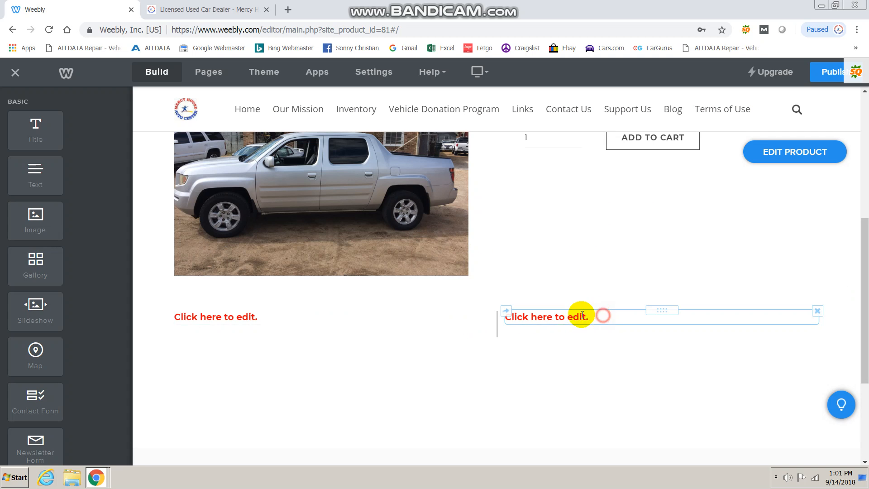
{"action": "left_click", "coordinate": [566, 315]}
{"action": "left_click", "coordinate": [453, 319]}
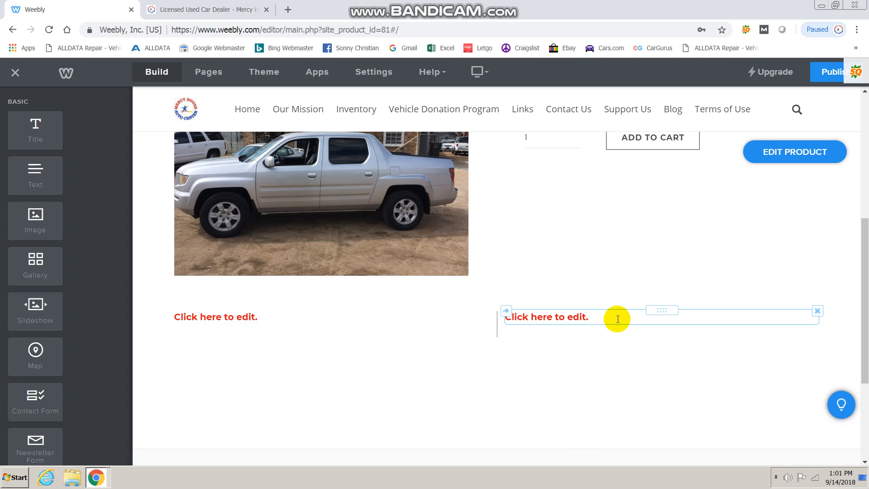
Drag two stacked Image elements into a new third column beside the text columns.
{"action": "left_click_drag", "start_coordinate": [34, 215], "coordinate": [824, 327]}
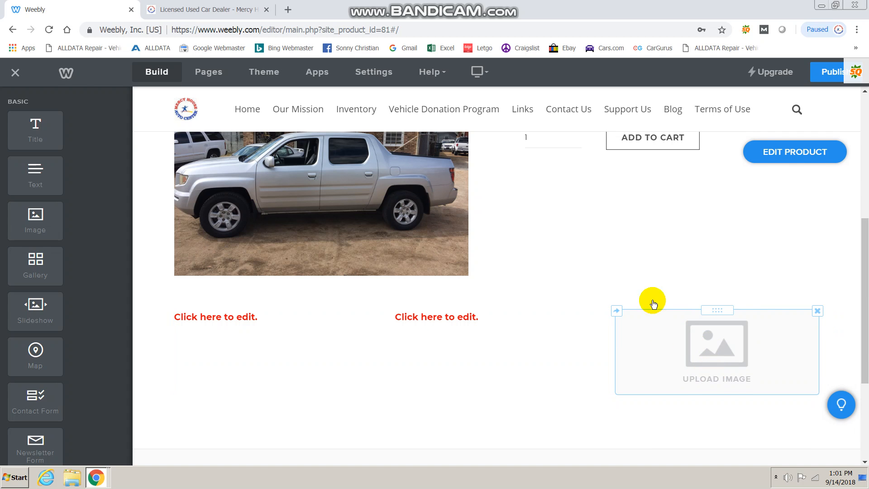
{"action": "left_click_drag", "start_coordinate": [40, 217], "coordinate": [684, 280]}
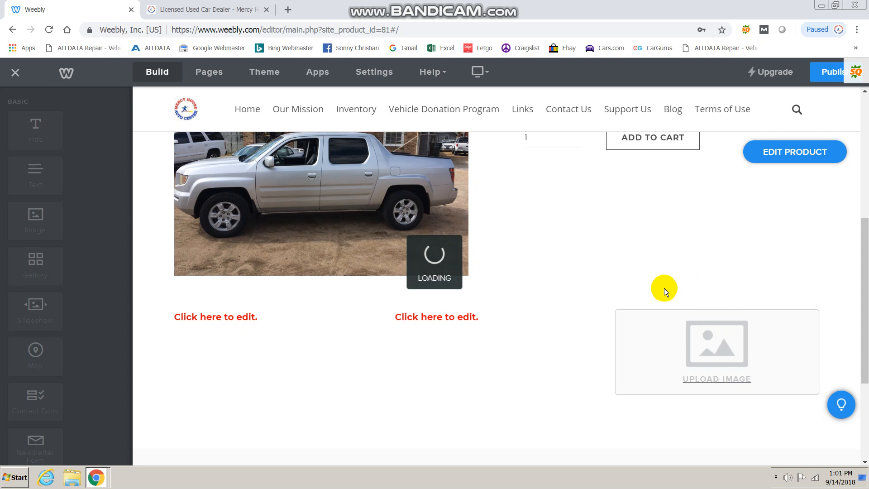
{"action": "scroll", "coordinate": [822, 264], "scroll_direction": "down", "scroll_amount": 1}
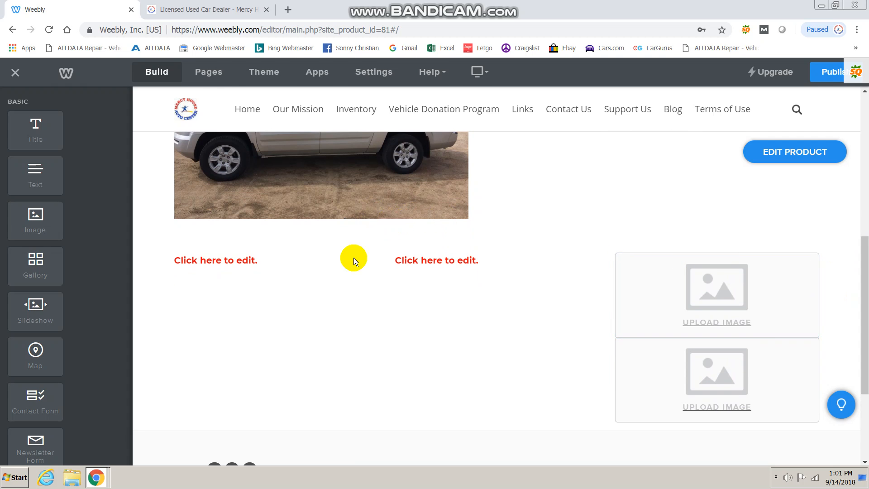
{"action": "left_click", "coordinate": [233, 260]}
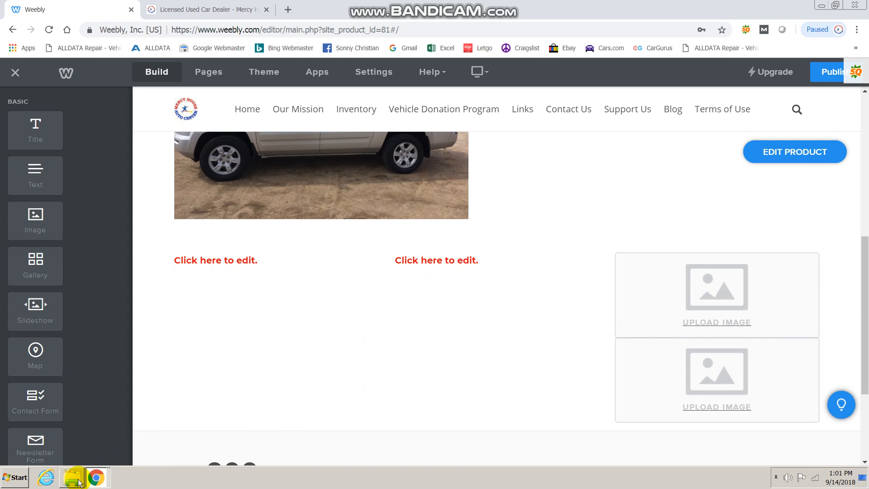
Browse Documents to the Weebly and SEO Docs folder in Explorer, then close it and minimize Chrome.
{"action": "left_click", "coordinate": [97, 478]}
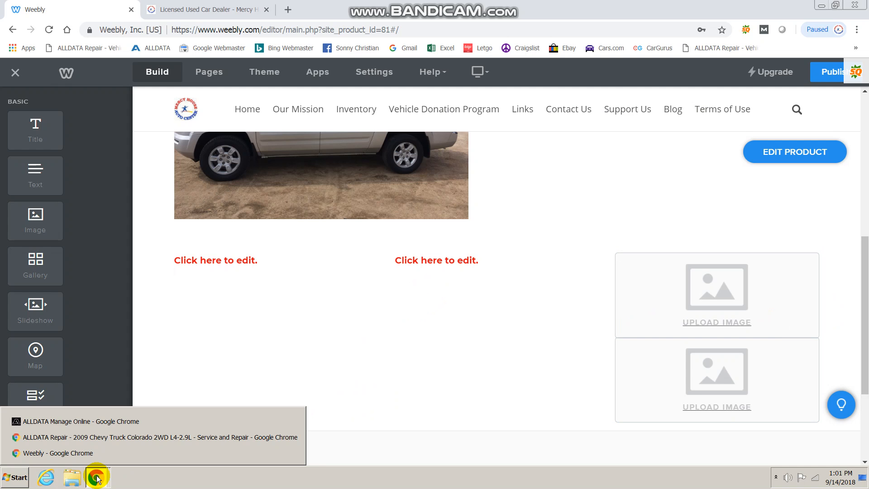
{"action": "left_click", "coordinate": [71, 478]}
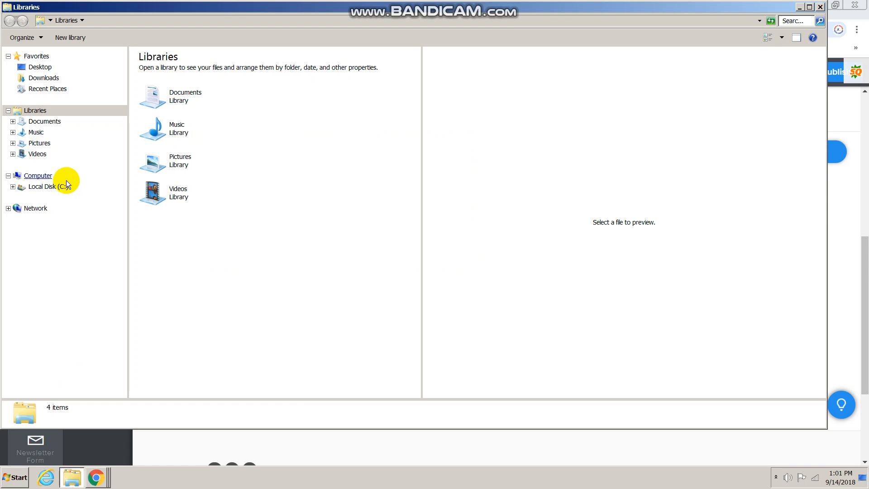
{"action": "left_click", "coordinate": [44, 121]}
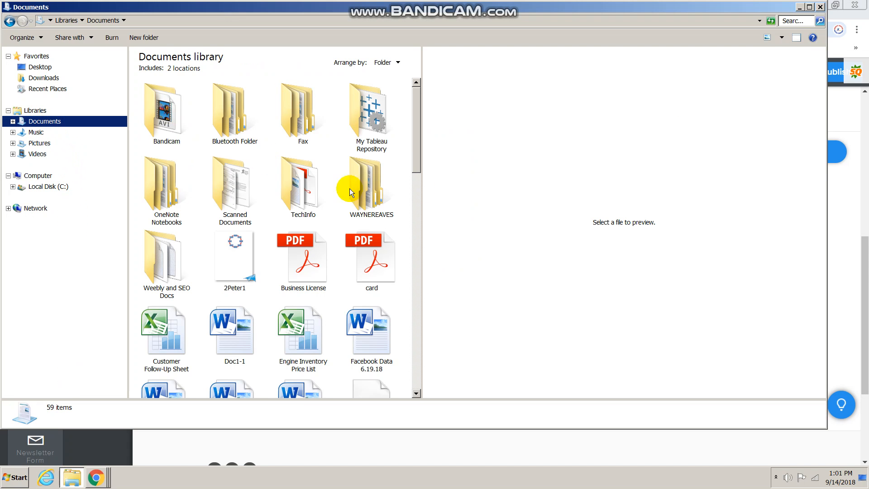
{"action": "left_click_drag", "start_coordinate": [420, 135], "coordinate": [640, 160]}
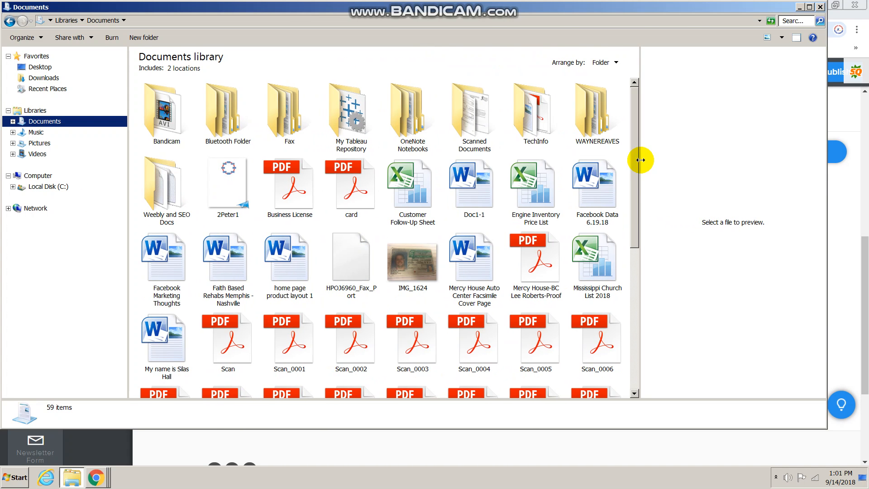
{"action": "double_click", "coordinate": [182, 205]}
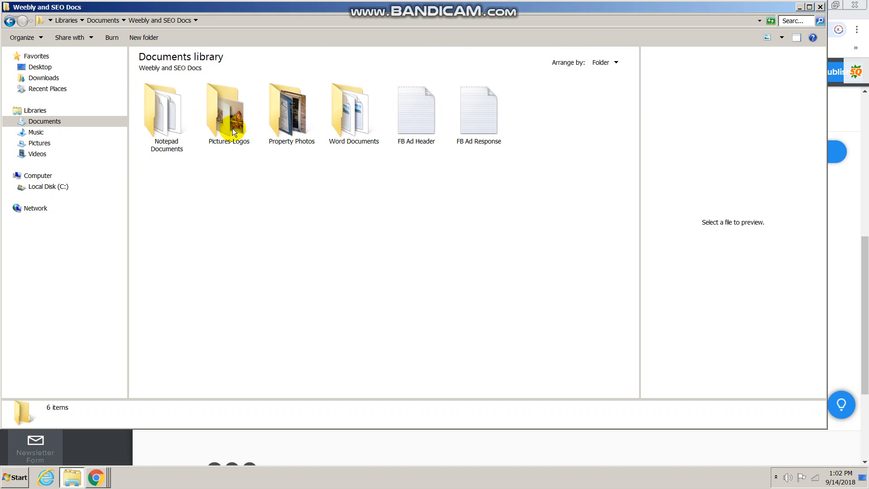
{"action": "left_click", "coordinate": [819, 7]}
{"action": "left_click", "coordinate": [817, 5]}
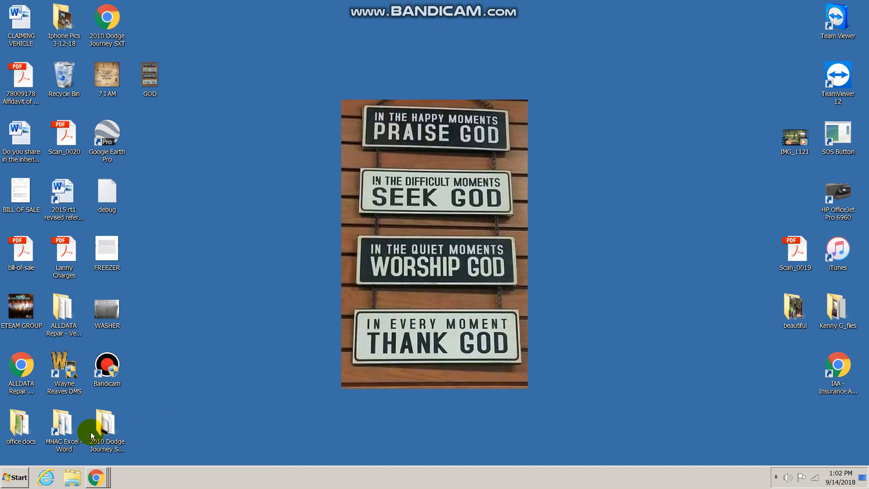
Preview the Mercy House Auto Center Vehicle Inventory spreadsheet in MHAC Excel - Word, then close the folder.
{"action": "double_click", "coordinate": [64, 427]}
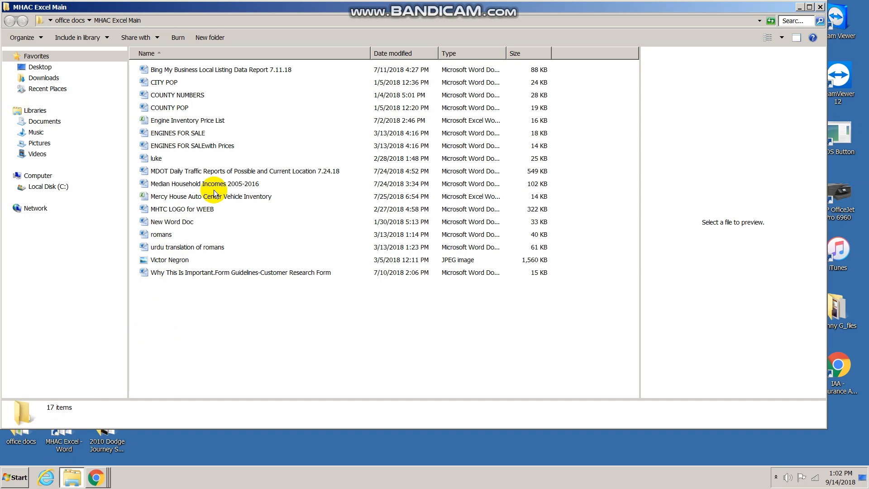
{"action": "left_click", "coordinate": [183, 198]}
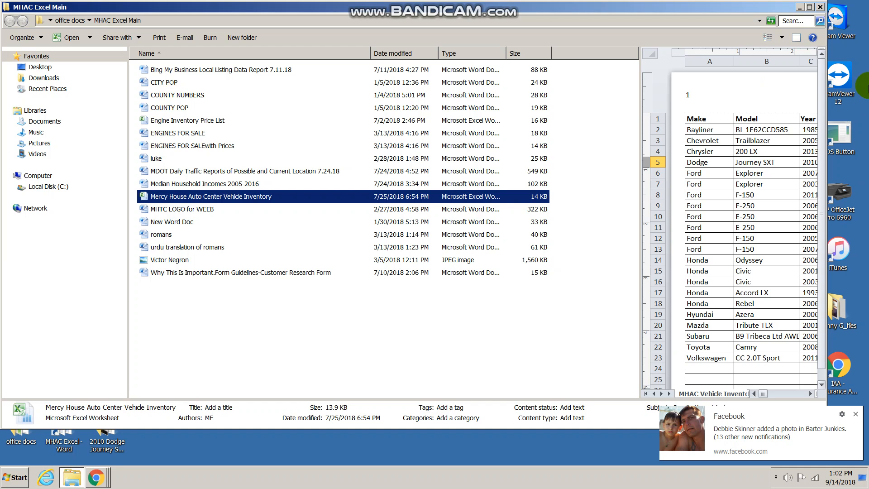
{"action": "left_click", "coordinate": [819, 7]}
{"action": "left_click", "coordinate": [15, 477]}
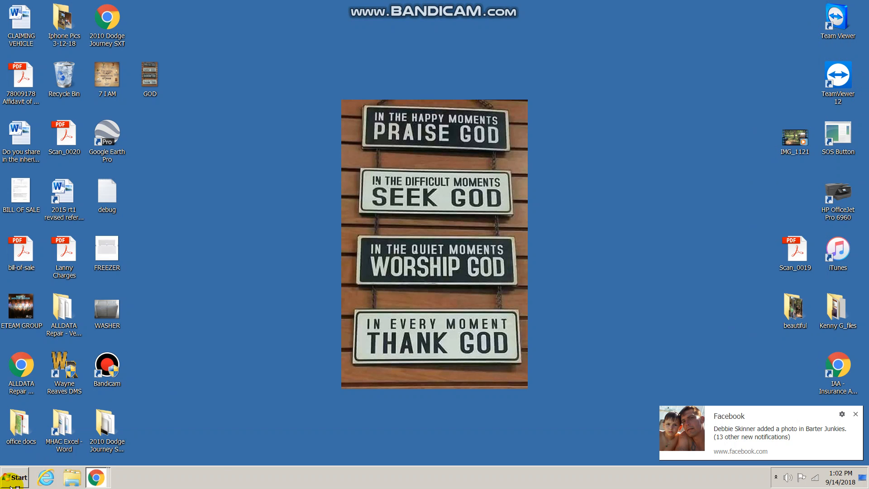
{"action": "left_click", "coordinate": [314, 345]}
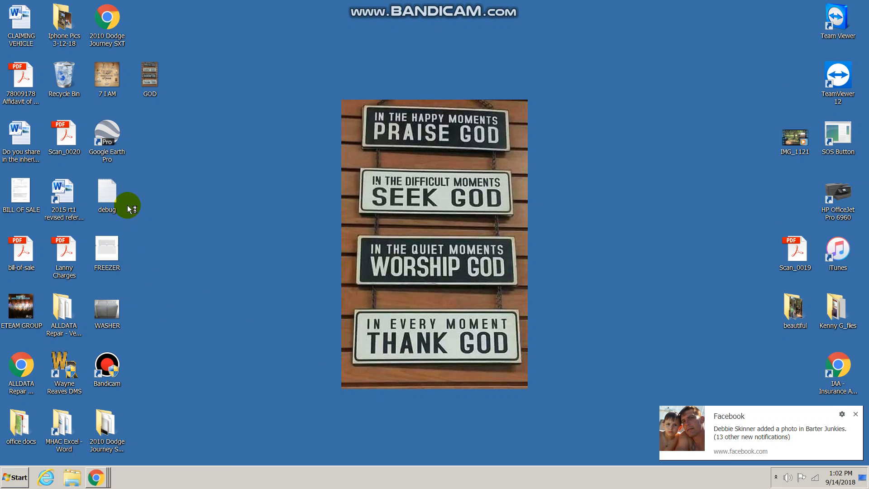
Navigate a new Explorer window to Documents > Weebly and SEO Docs > Notepad Documents.
{"action": "left_click", "coordinate": [78, 478]}
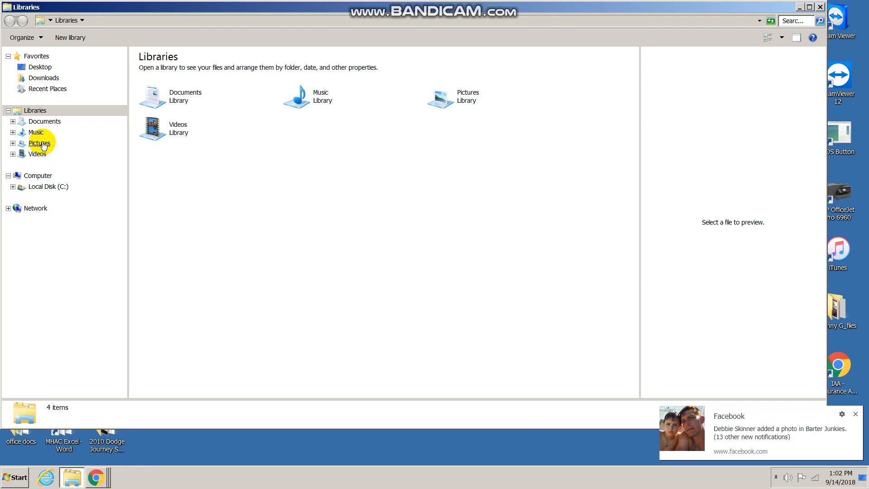
{"action": "left_click", "coordinate": [35, 120]}
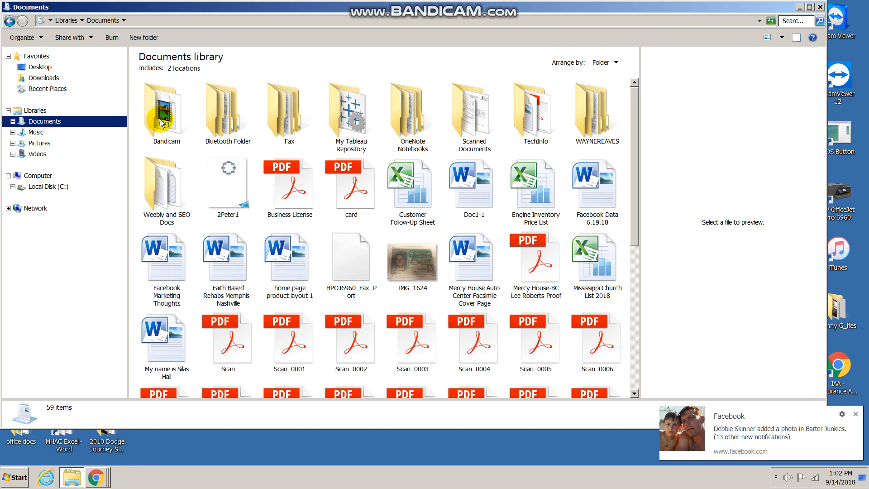
{"action": "double_click", "coordinate": [162, 194]}
{"action": "double_click", "coordinate": [165, 123]}
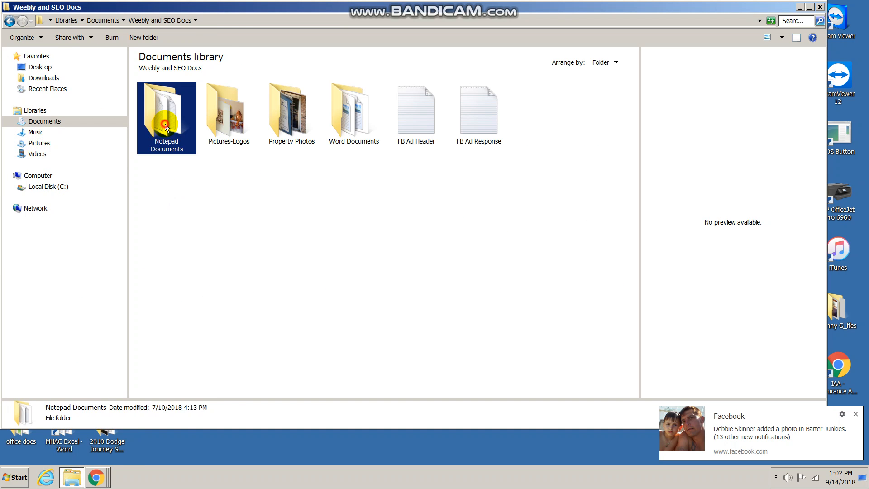
Preview the Notepad Documents files and open Vehicle Data Point Field in Notepad.
{"action": "left_click", "coordinate": [165, 124]}
{"action": "left_click", "coordinate": [229, 120]}
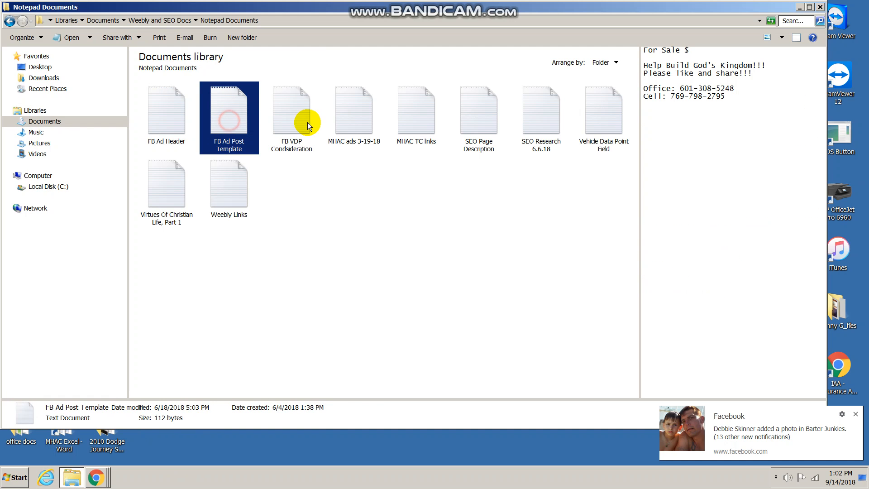
{"action": "left_click", "coordinate": [305, 121]}
{"action": "left_click", "coordinate": [373, 121]}
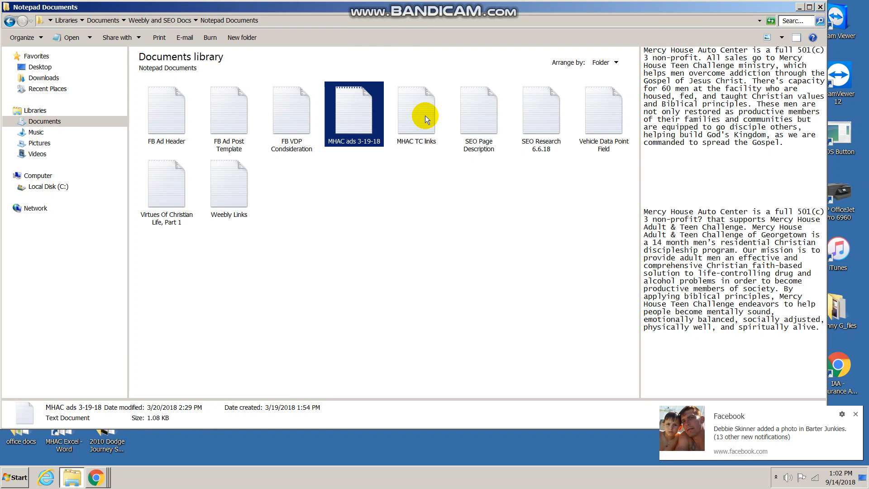
{"action": "left_click", "coordinate": [425, 115]}
{"action": "left_click", "coordinate": [482, 121]}
{"action": "left_click", "coordinate": [548, 112]}
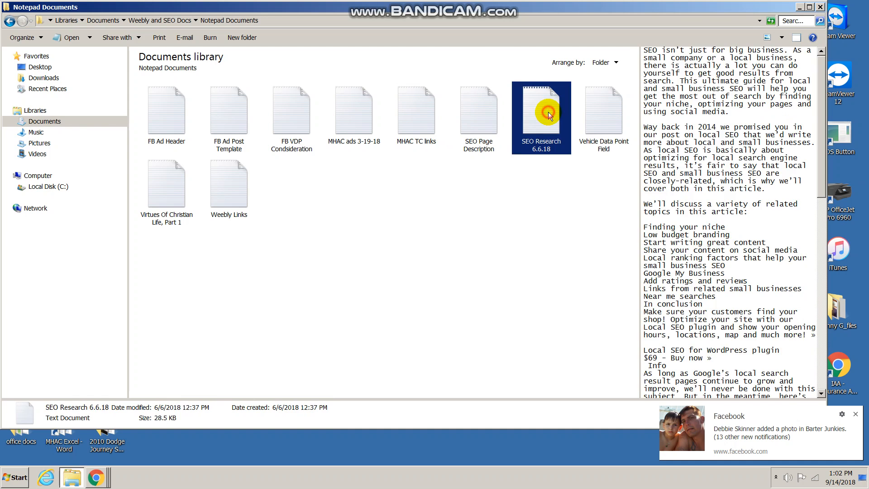
{"action": "left_click", "coordinate": [614, 114]}
{"action": "left_click", "coordinate": [288, 265]}
{"action": "left_click", "coordinate": [608, 124]}
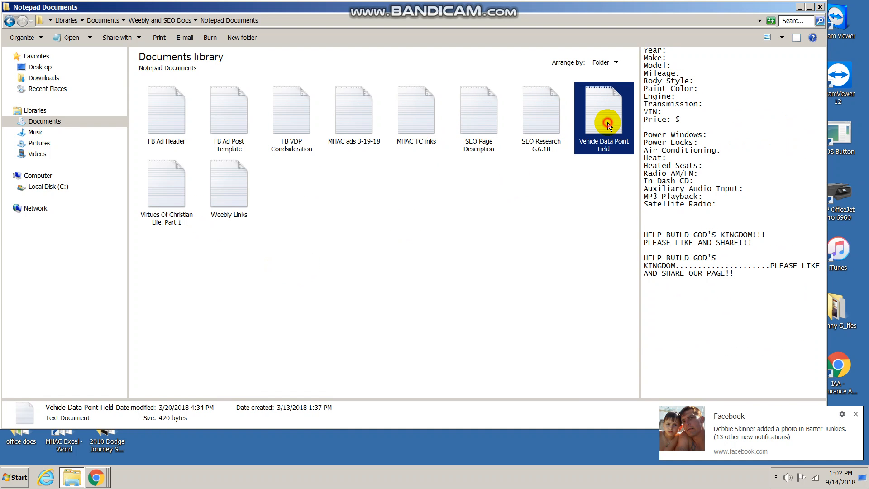
{"action": "double_click", "coordinate": [604, 112]}
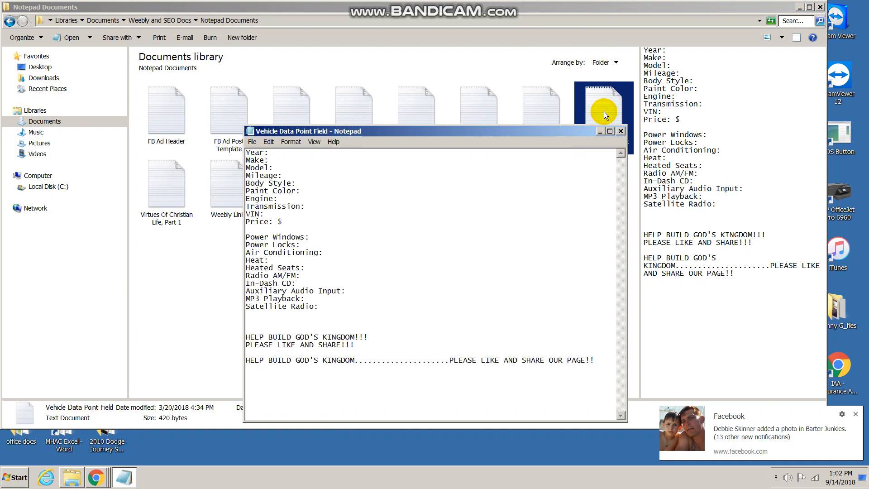
Enlarge the Notepad window, copy the Year: through Price: $ lines, and return to Weebly.
{"action": "left_click_drag", "start_coordinate": [574, 131], "coordinate": [507, 60]}
{"action": "left_click_drag", "start_coordinate": [563, 349], "coordinate": [818, 402]}
{"action": "left_click_drag", "start_coordinate": [180, 81], "coordinate": [217, 151]}
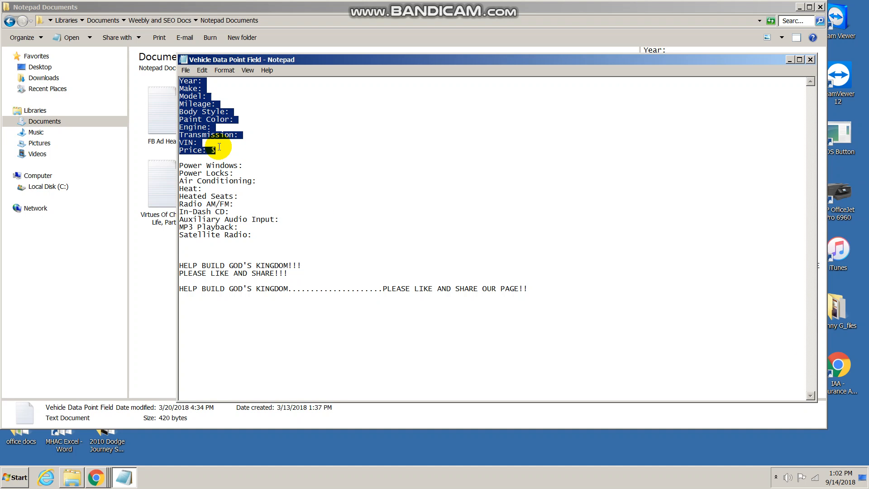
{"action": "right_click", "coordinate": [208, 112]}
{"action": "left_click", "coordinate": [253, 146]}
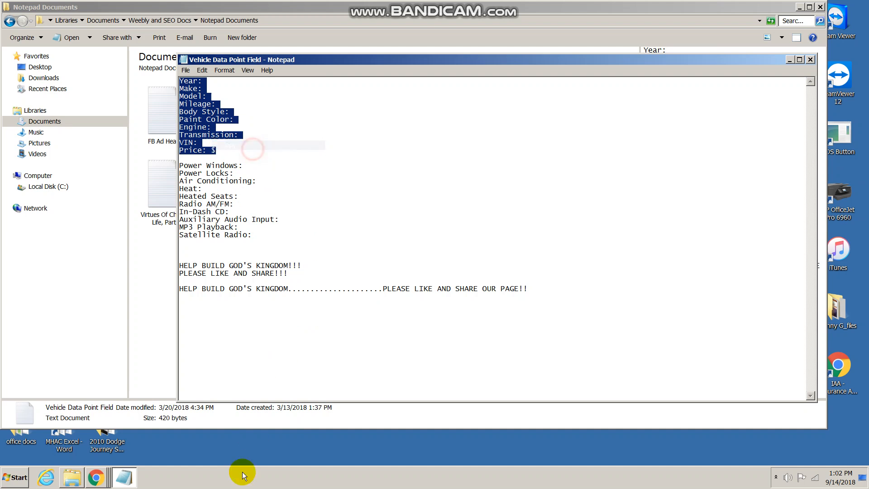
{"action": "left_click", "coordinate": [95, 477]}
{"action": "left_click", "coordinate": [113, 447]}
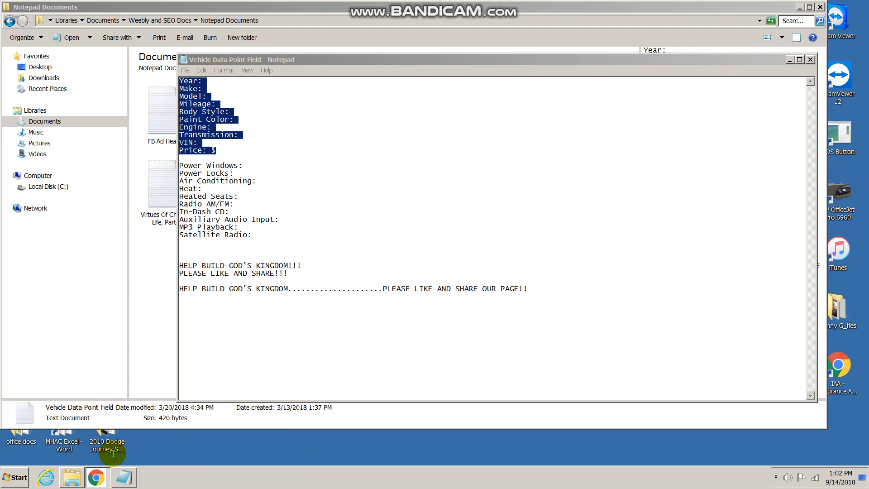
Paste the copied Year-to-Price lines into the left text column.
{"action": "left_click", "coordinate": [207, 256]}
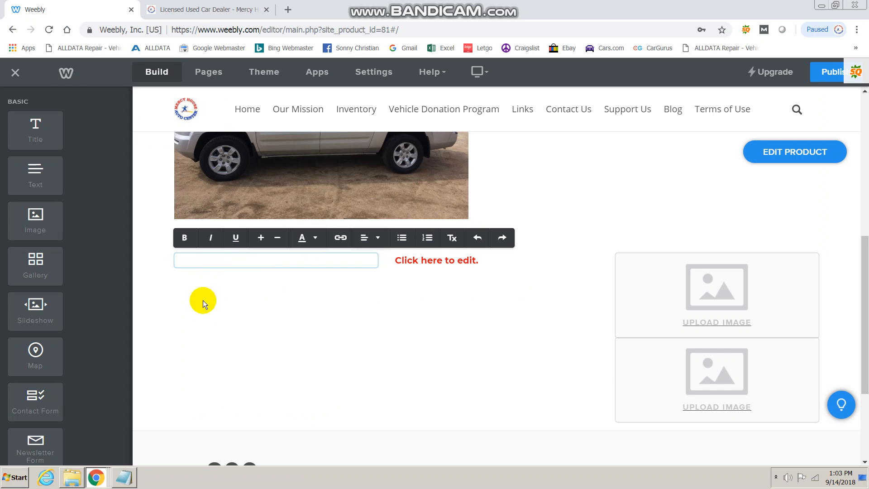
{"action": "right_click", "coordinate": [190, 259]}
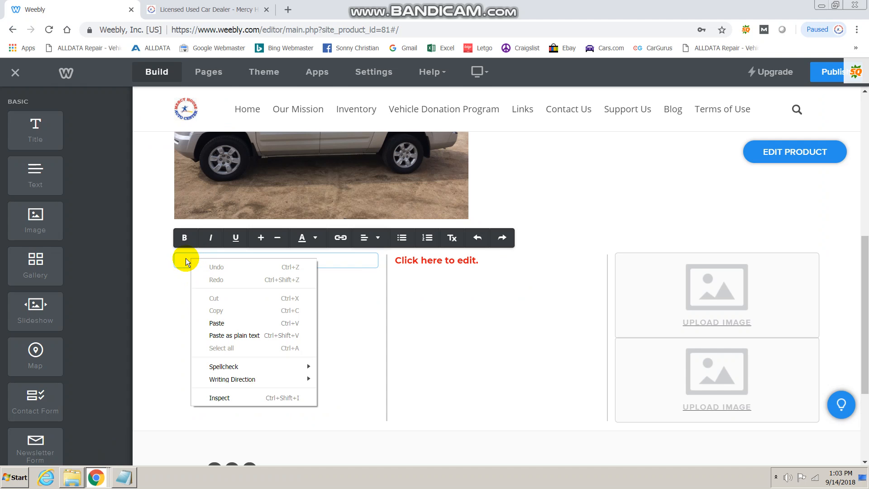
{"action": "left_click", "coordinate": [234, 334]}
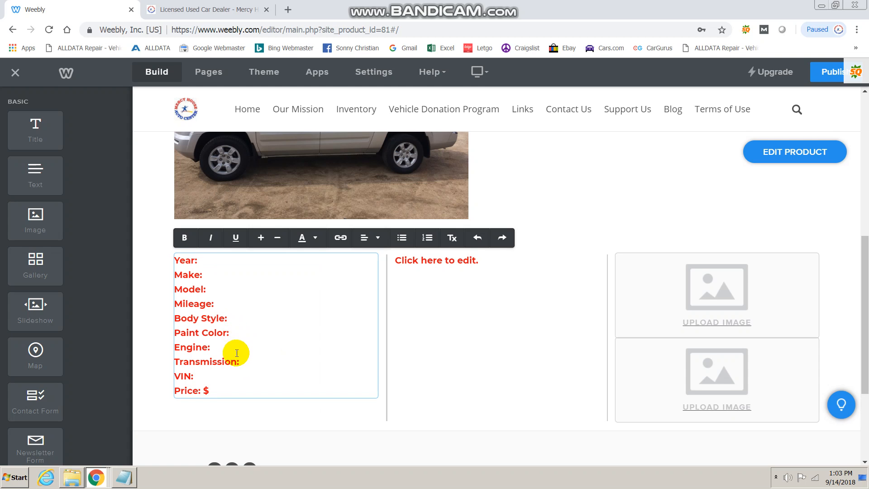
{"action": "left_click_drag", "start_coordinate": [176, 258], "coordinate": [257, 373]}
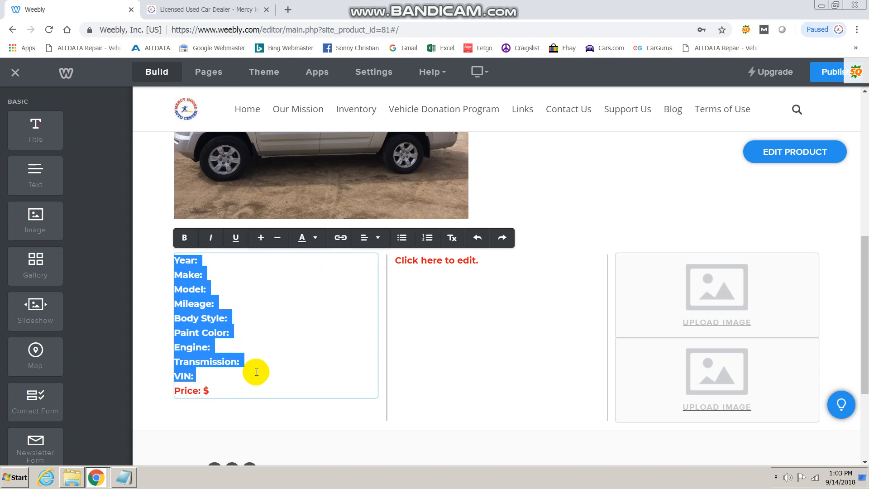
{"action": "left_click", "coordinate": [175, 257]}
{"action": "left_click_drag", "start_coordinate": [192, 266], "coordinate": [264, 390]}
{"action": "left_click", "coordinate": [224, 264]}
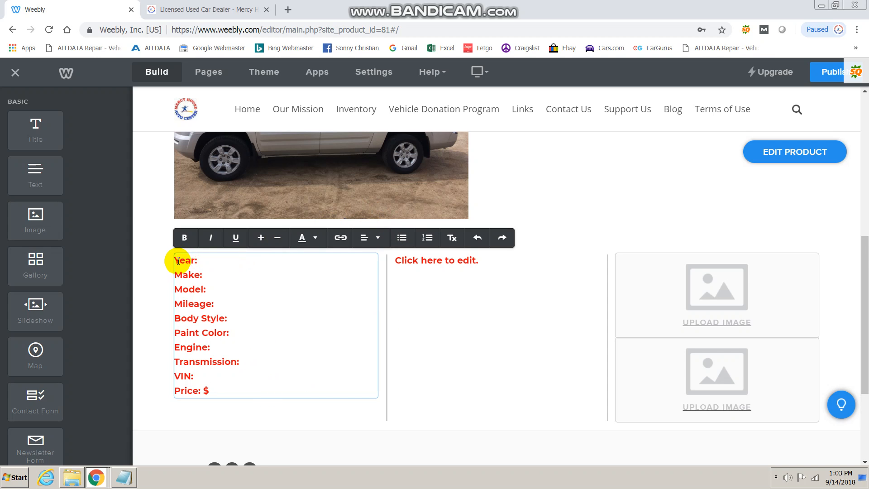
{"action": "left_click_drag", "start_coordinate": [177, 259], "coordinate": [219, 285]}
{"action": "left_click", "coordinate": [253, 285]}
Change the whole specs list from Year to Price to black text.
{"action": "left_click_drag", "start_coordinate": [176, 258], "coordinate": [266, 403]}
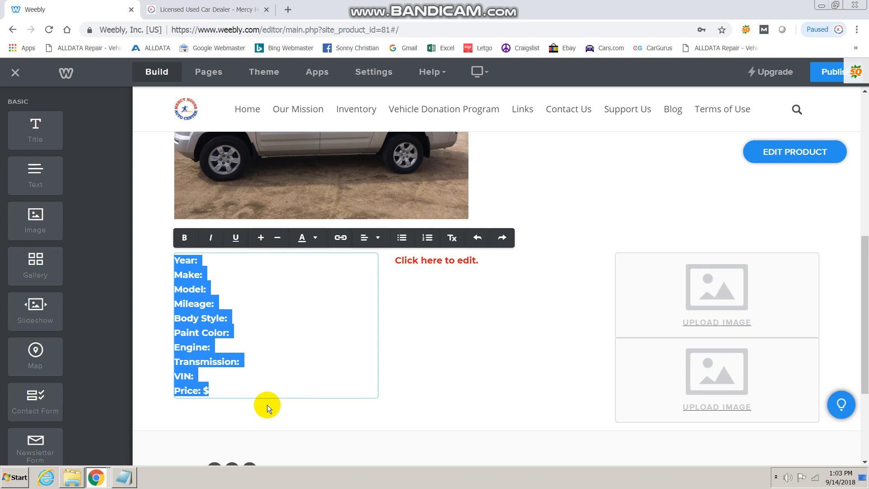
{"action": "left_click", "coordinate": [312, 237]}
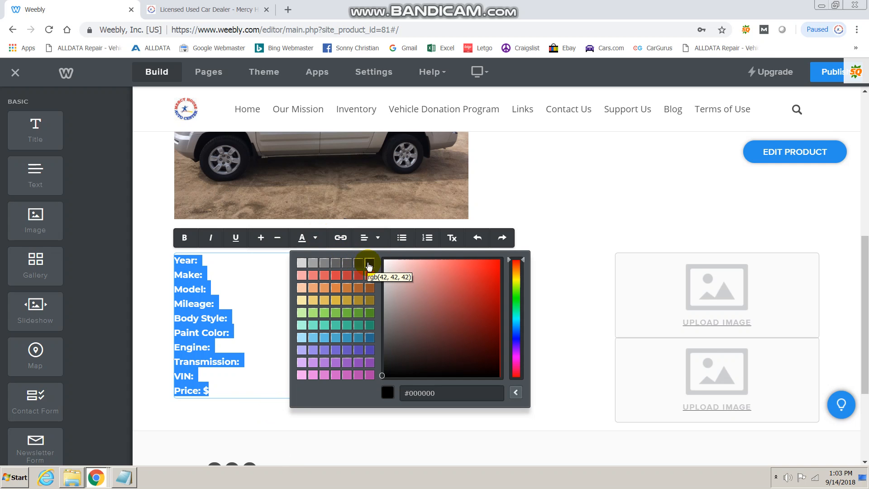
{"action": "left_click", "coordinate": [312, 239]}
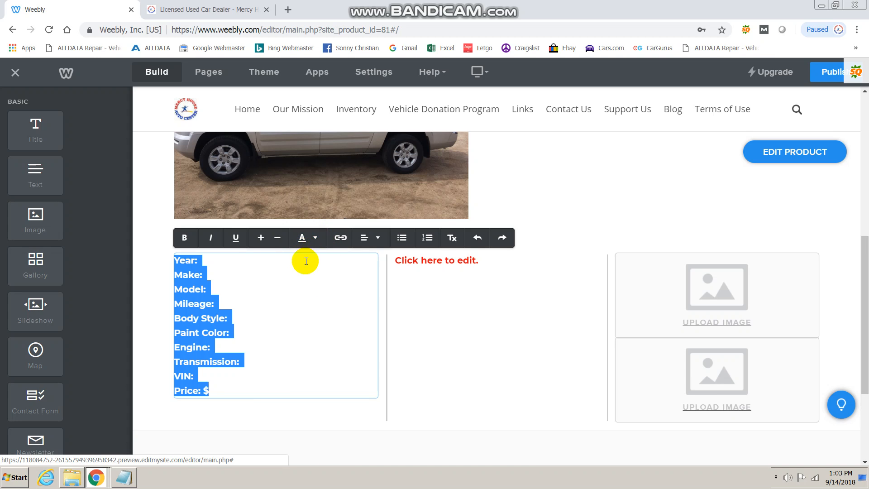
{"action": "left_click", "coordinate": [315, 237]}
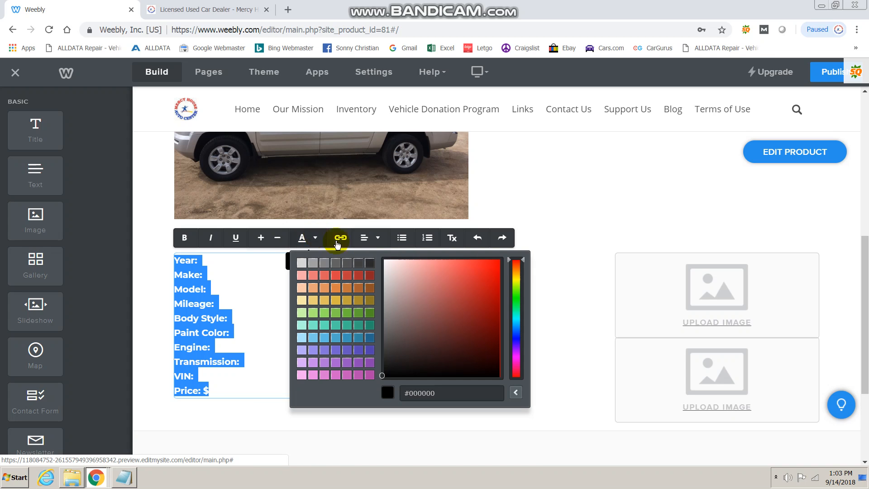
{"action": "left_click", "coordinate": [370, 265]}
{"action": "left_click", "coordinate": [227, 292]}
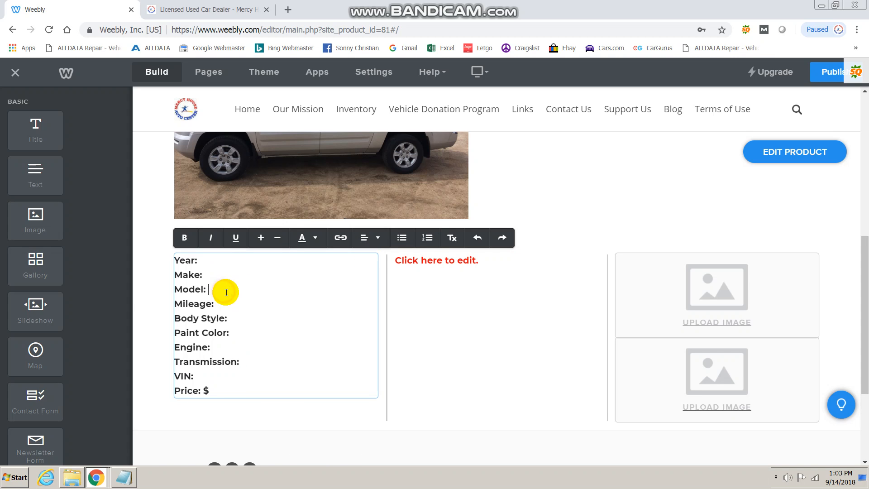
Enlarge the specs list font one step with Increase Font Size.
{"action": "left_click", "coordinate": [239, 272]}
{"action": "left_click", "coordinate": [239, 258]}
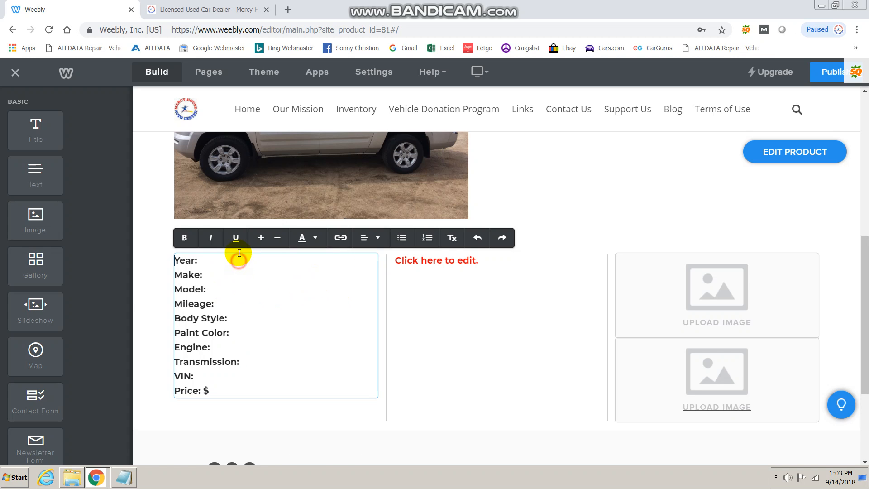
{"action": "left_click_drag", "start_coordinate": [171, 258], "coordinate": [244, 396]}
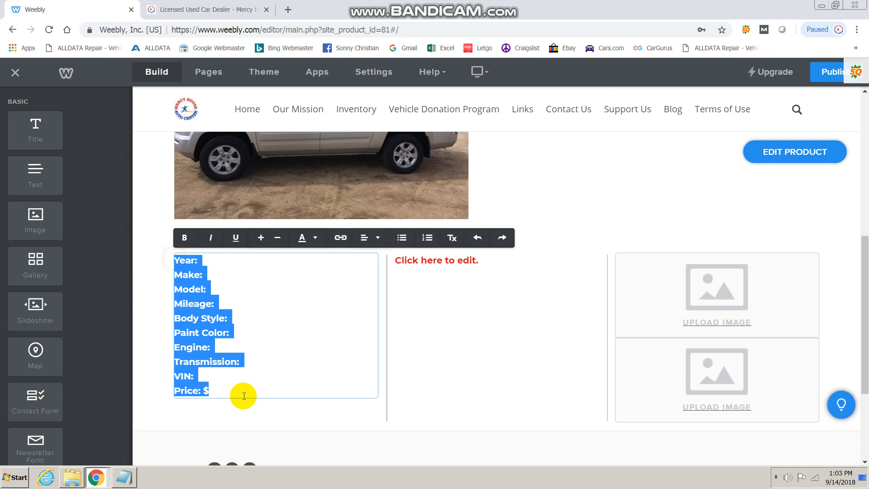
{"action": "left_click", "coordinate": [264, 241]}
{"action": "left_click", "coordinate": [262, 297]}
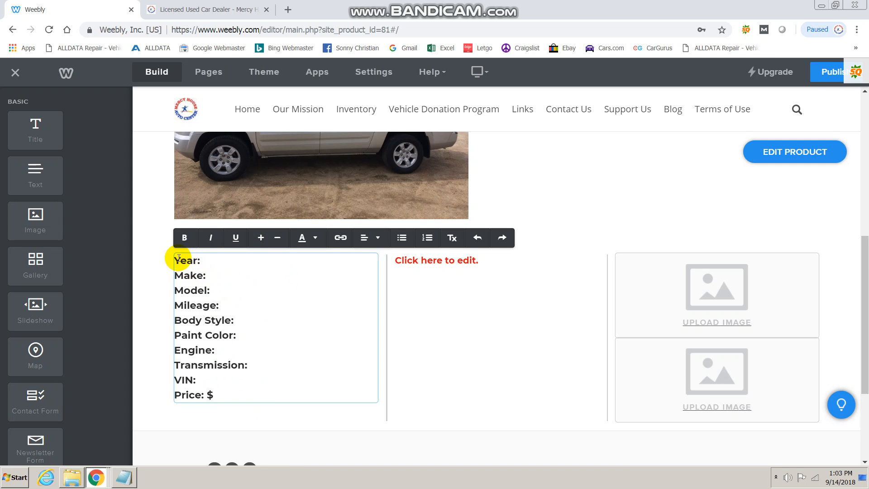
{"action": "left_click_drag", "start_coordinate": [226, 392], "coordinate": [171, 258]}
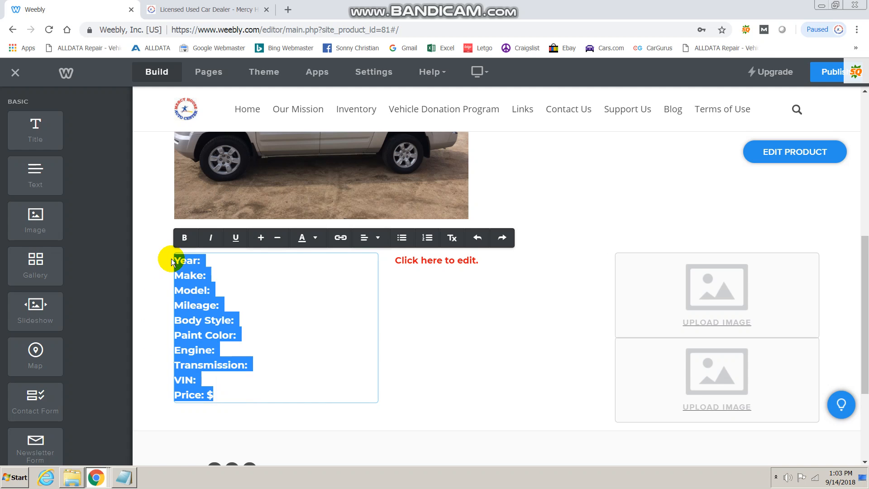
{"action": "left_click", "coordinate": [308, 310]}
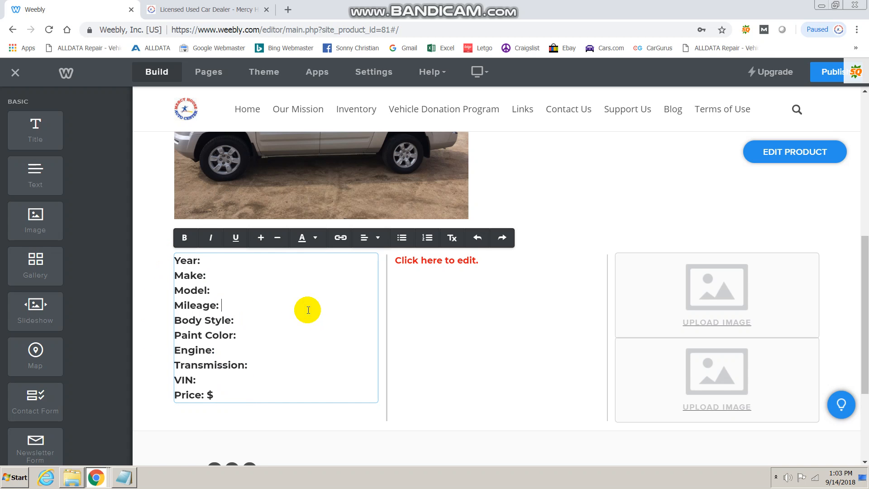
Copy the feature lines from the Notepad file and return to the Weebly editor.
{"action": "left_click", "coordinate": [128, 477]}
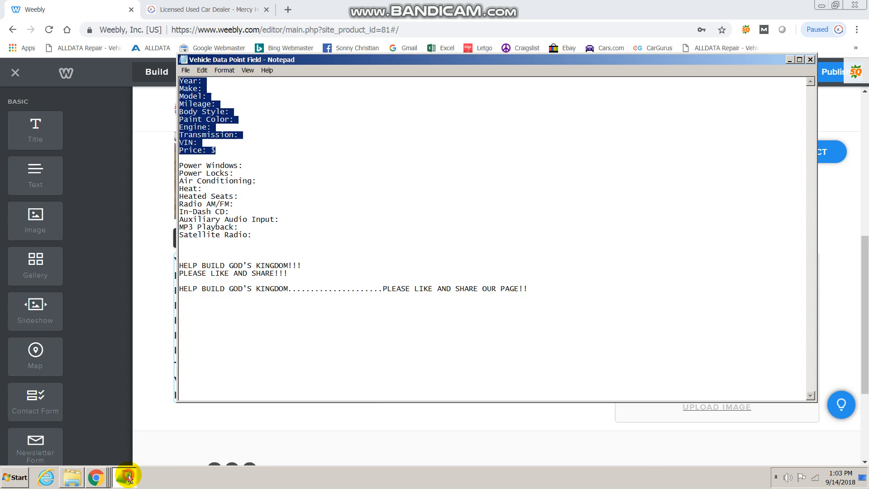
{"action": "left_click_drag", "start_coordinate": [179, 166], "coordinate": [252, 234]}
{"action": "right_click", "coordinate": [213, 210]}
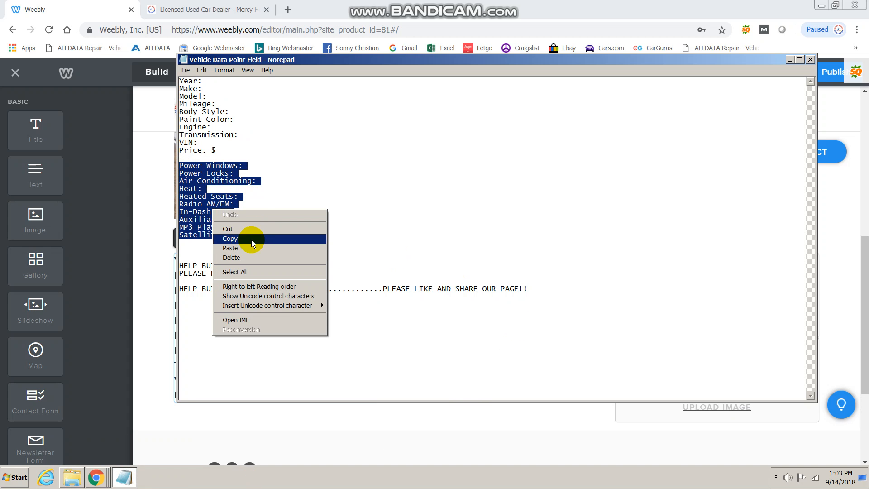
{"action": "left_click", "coordinate": [252, 238]}
{"action": "left_click", "coordinate": [162, 381]}
Paste the features as plain text into the empty second column and make them black.
{"action": "left_click", "coordinate": [444, 259]}
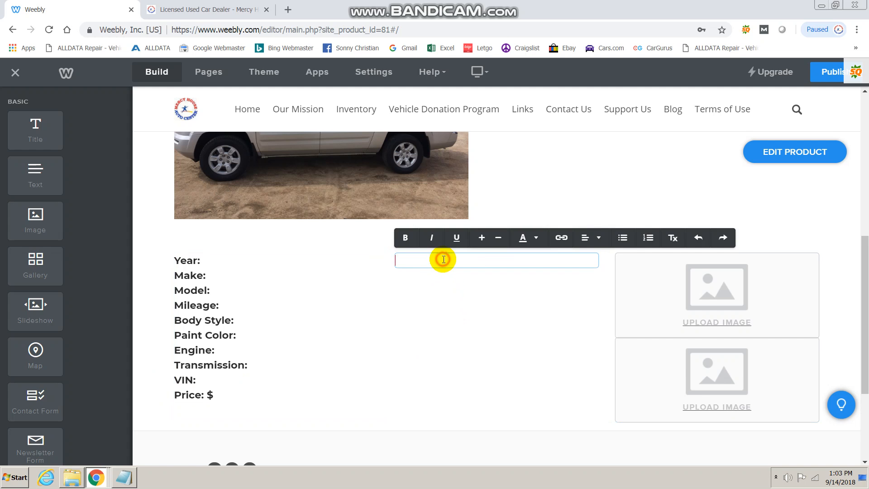
{"action": "right_click", "coordinate": [444, 259]}
{"action": "left_click", "coordinate": [471, 334]}
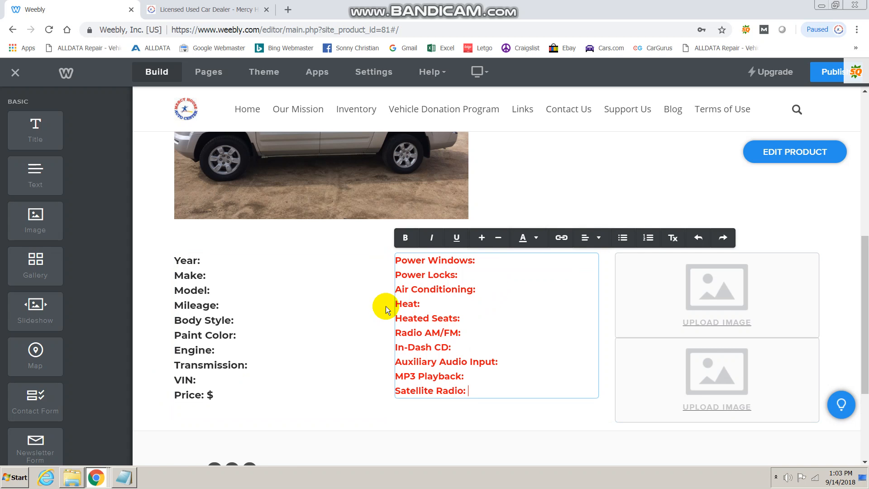
{"action": "left_click_drag", "start_coordinate": [397, 256], "coordinate": [505, 395]}
{"action": "left_click", "coordinate": [526, 238]}
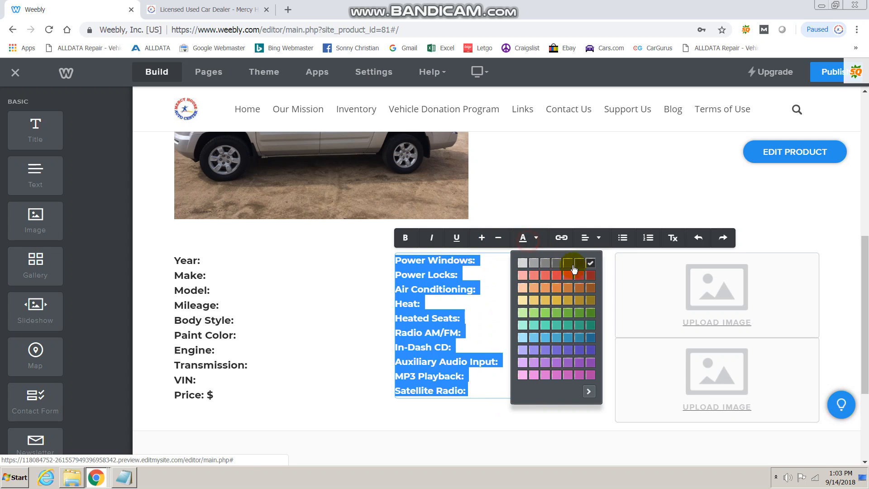
{"action": "left_click", "coordinate": [499, 256]}
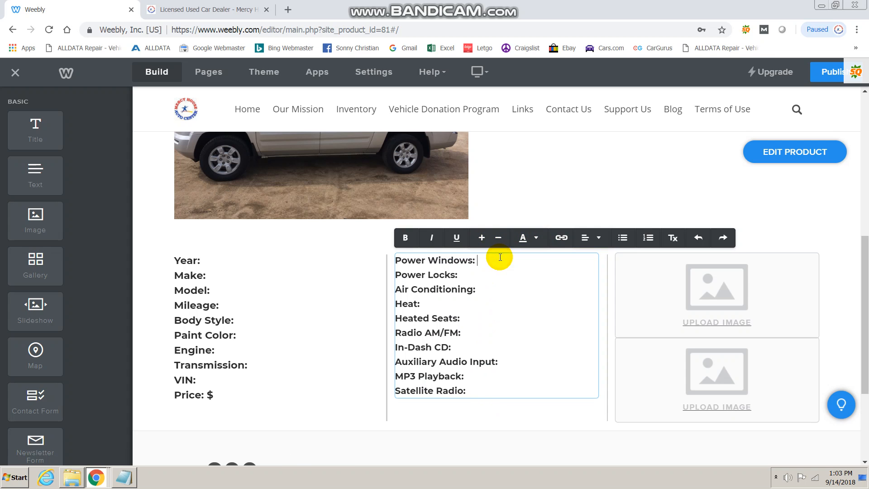
Enlarge all ten feature lines one step with Increase Font Size.
{"action": "left_click_drag", "start_coordinate": [398, 260], "coordinate": [495, 403]}
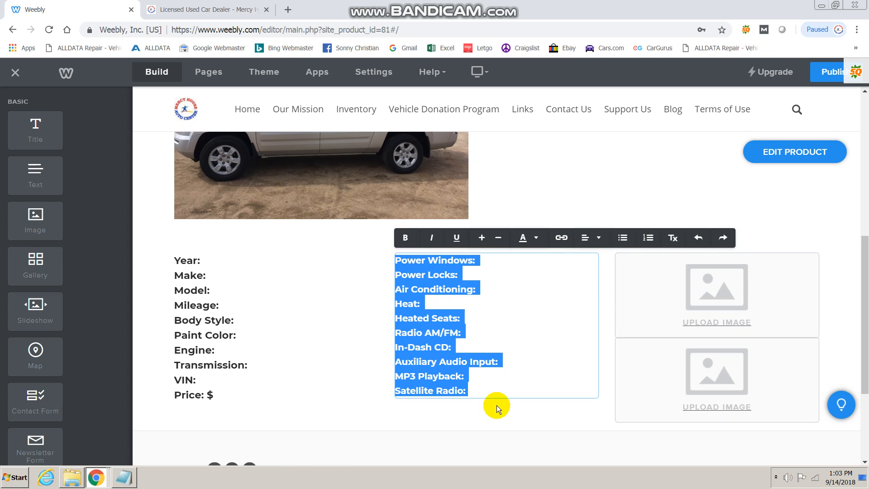
{"action": "left_click", "coordinate": [482, 238]}
{"action": "left_click", "coordinate": [507, 271]}
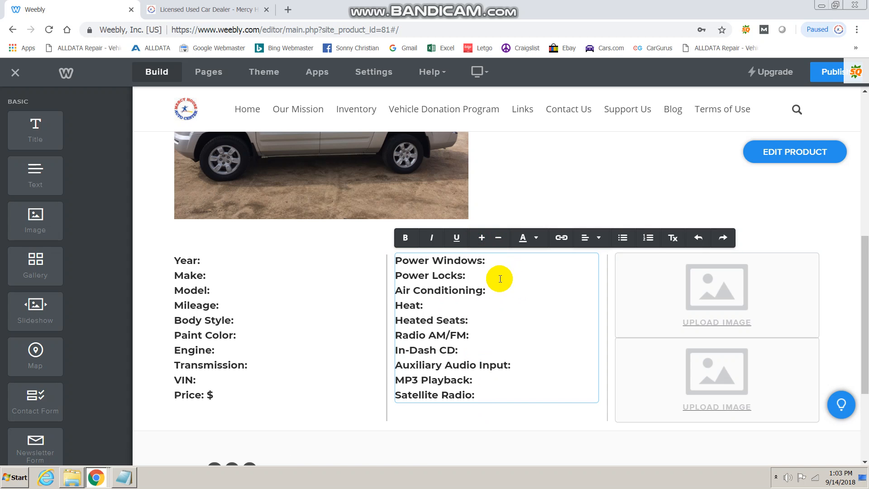
{"action": "left_click", "coordinate": [250, 261]}
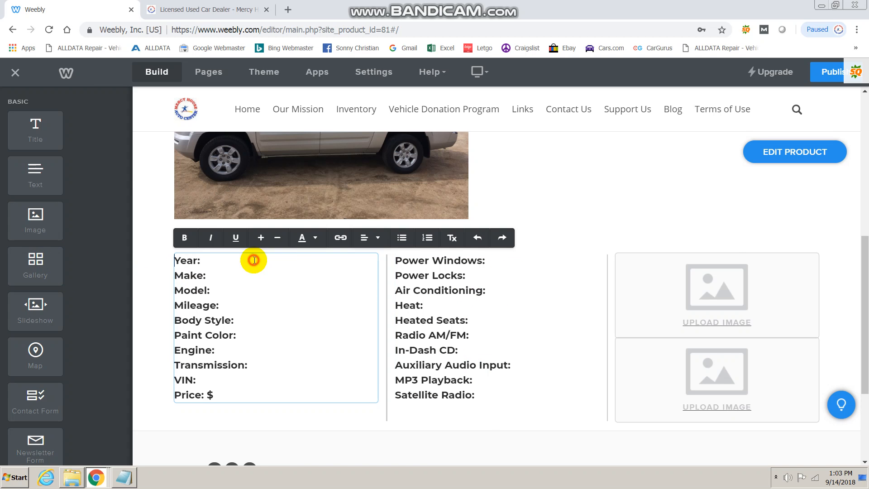
Fill in the specs: 2004 Honda Ridgeline, 120,000 miles, silver, 3.0L V6, Automatic, a VIN, $4,500.
{"action": "scroll", "coordinate": [305, 314], "scroll_direction": "up", "scroll_amount": 4}
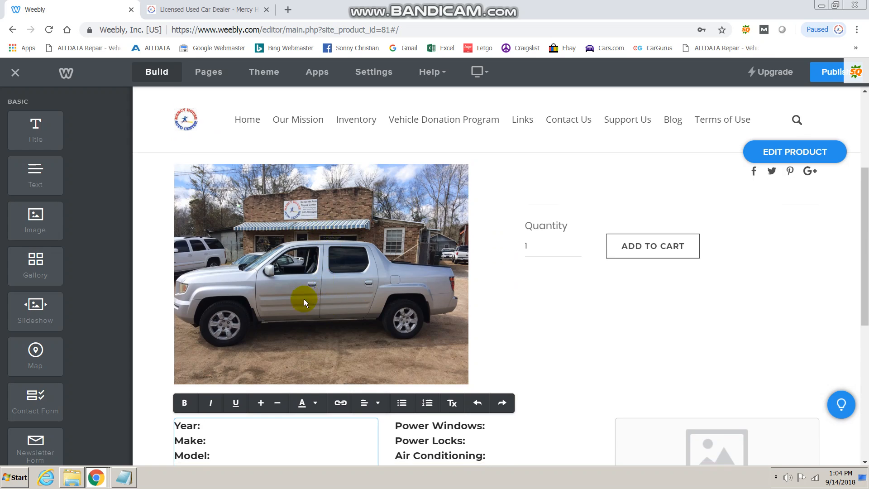
{"action": "scroll", "coordinate": [305, 297], "scroll_direction": "down", "scroll_amount": 4}
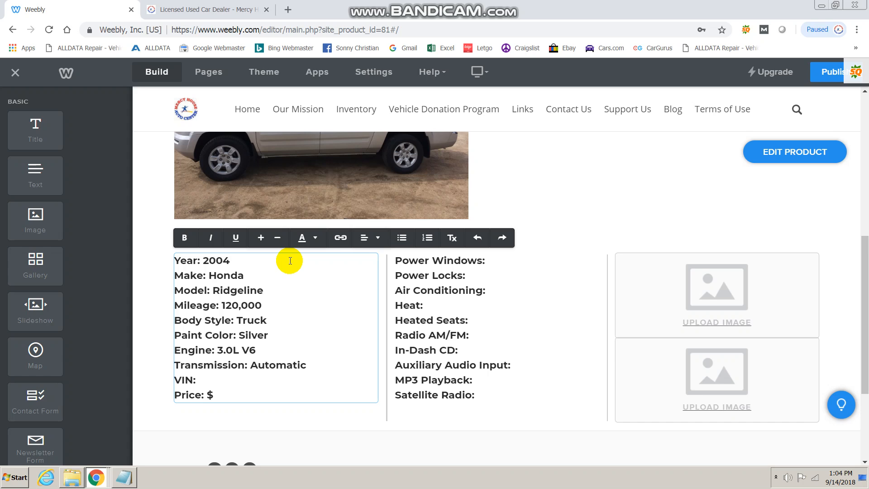
{"action": "type", "text": "654654564654"}
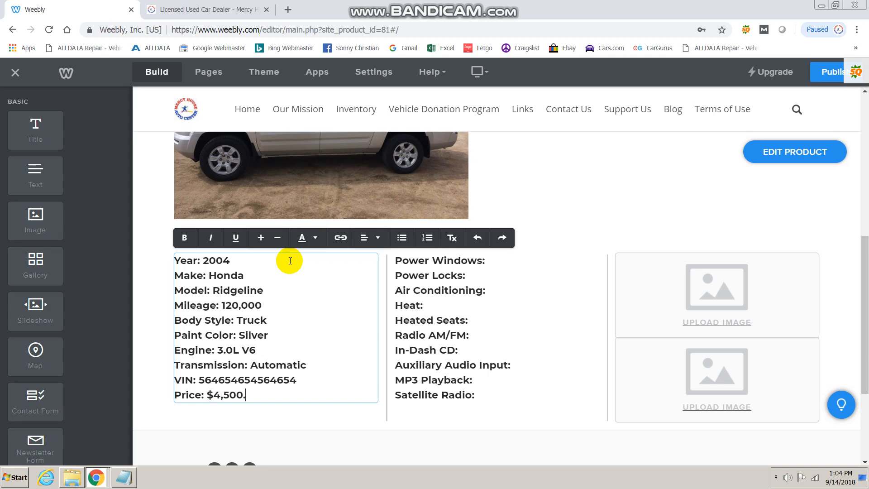
{"action": "scroll", "coordinate": [563, 235], "scroll_direction": "up", "scroll_amount": 5}
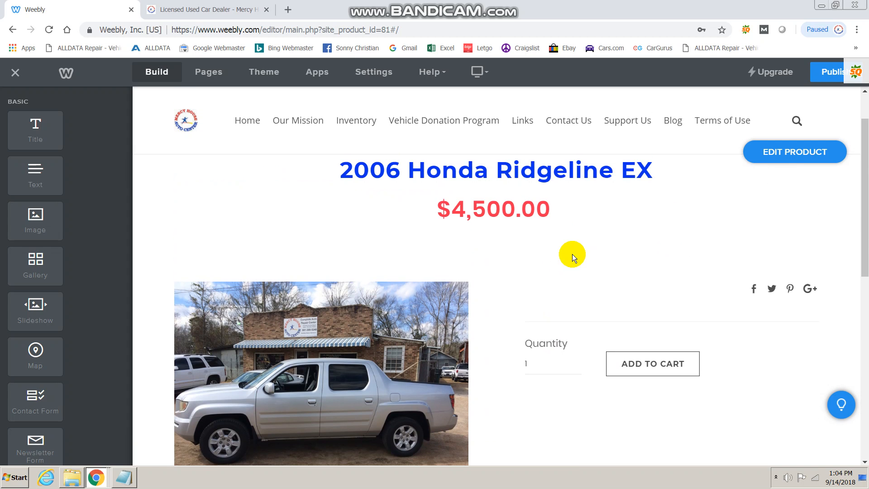
Change the Model line to 'Ridgeline EX' and complete the price as $4,500.00.
{"action": "scroll", "coordinate": [562, 250], "scroll_direction": "down", "scroll_amount": 4}
{"action": "left_click", "coordinate": [284, 349]}
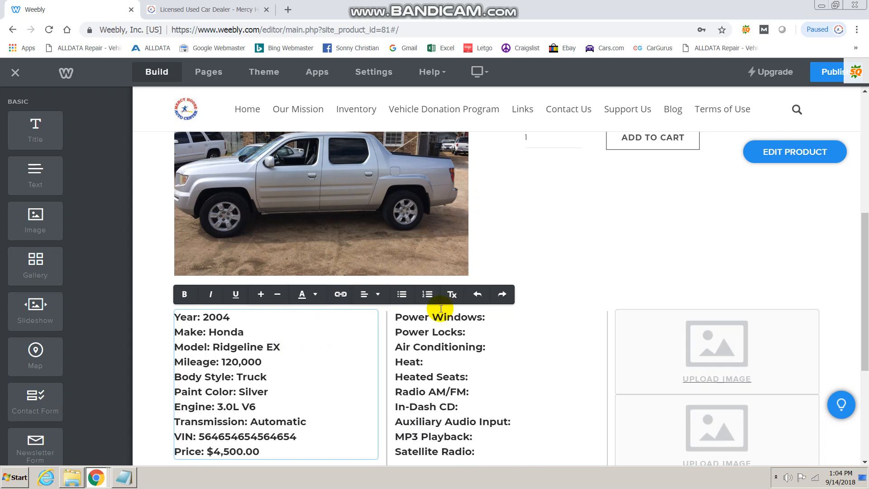
{"action": "scroll", "coordinate": [612, 295], "scroll_direction": "up", "scroll_amount": 6}
{"action": "scroll", "coordinate": [484, 314], "scroll_direction": "down", "scroll_amount": 4}
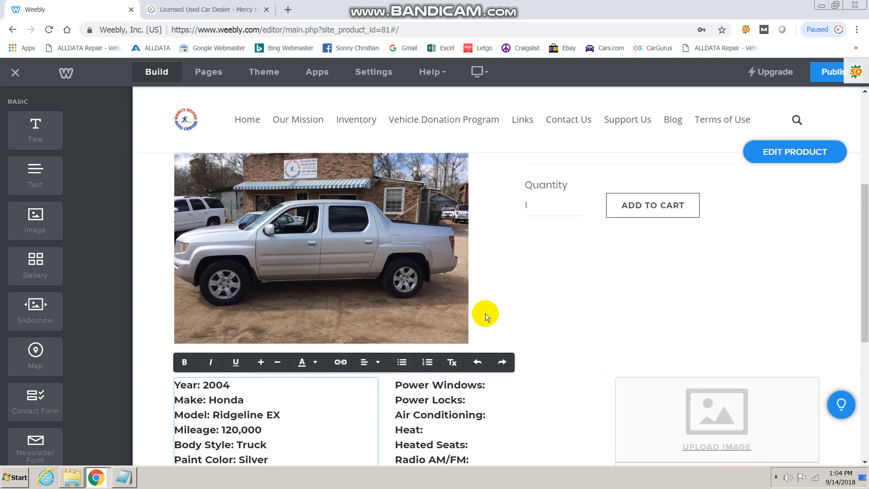
{"action": "scroll", "coordinate": [306, 347], "scroll_direction": "down", "scroll_amount": 3}
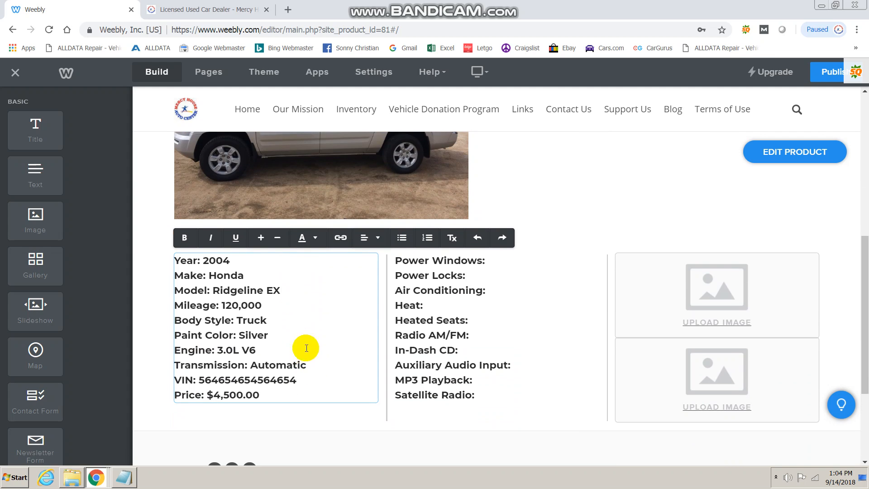
{"action": "double_click", "coordinate": [275, 290]}
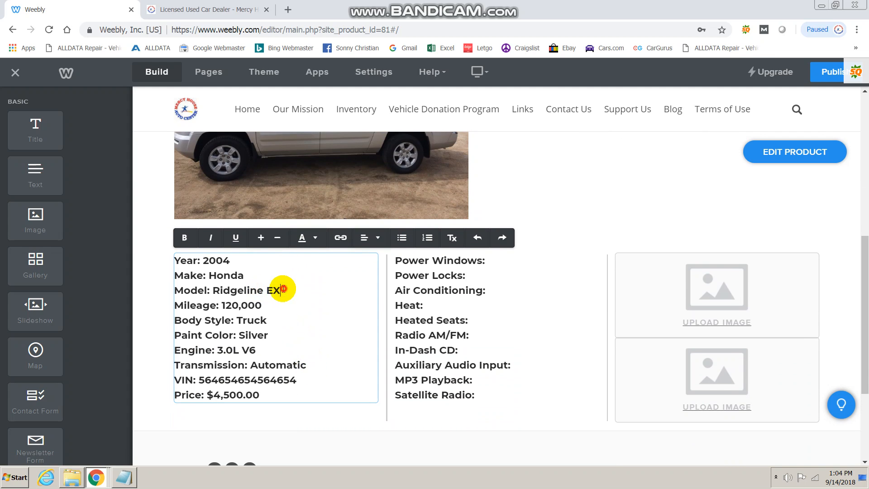
{"action": "left_click", "coordinate": [305, 295]}
{"action": "left_click", "coordinate": [520, 261]}
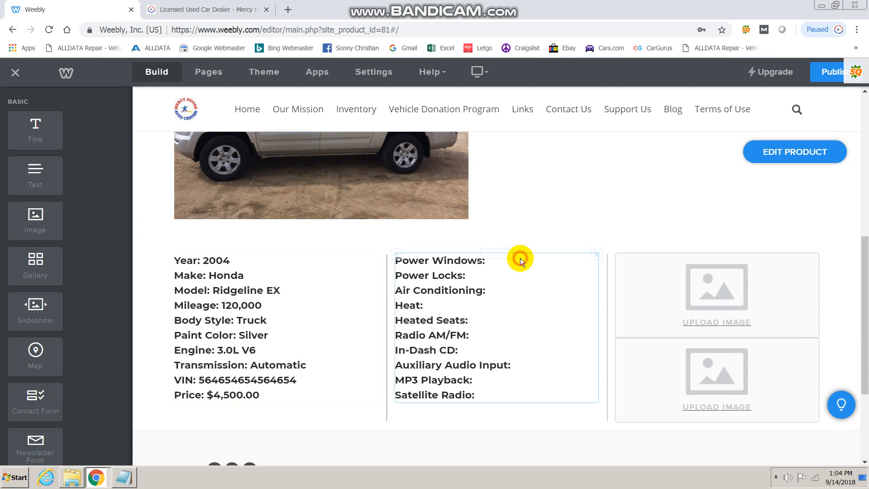